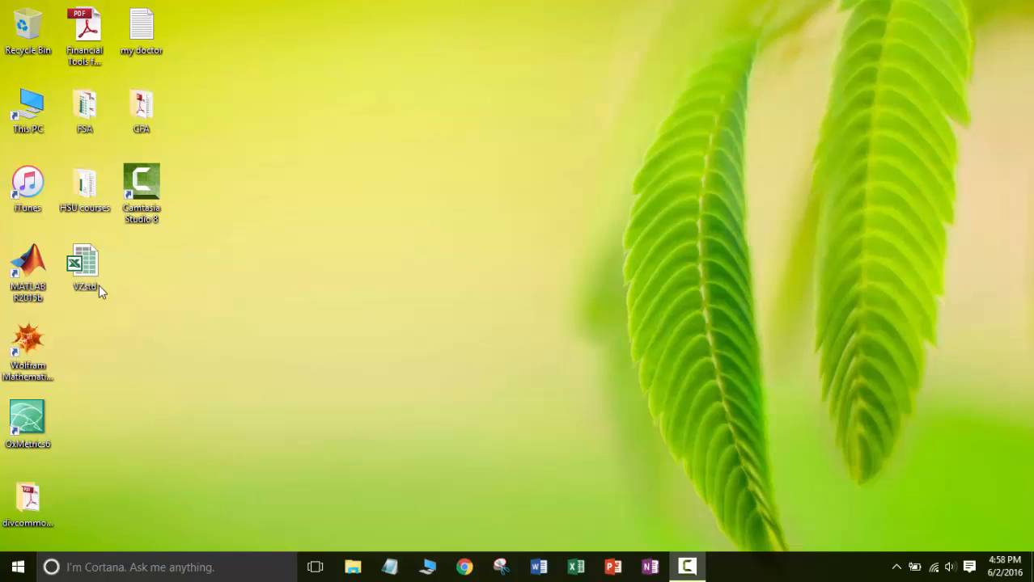
Open the VZstd workbook from the desktop and look through its standardized financial statements.
left_click(83, 269)
double_click(83, 270)
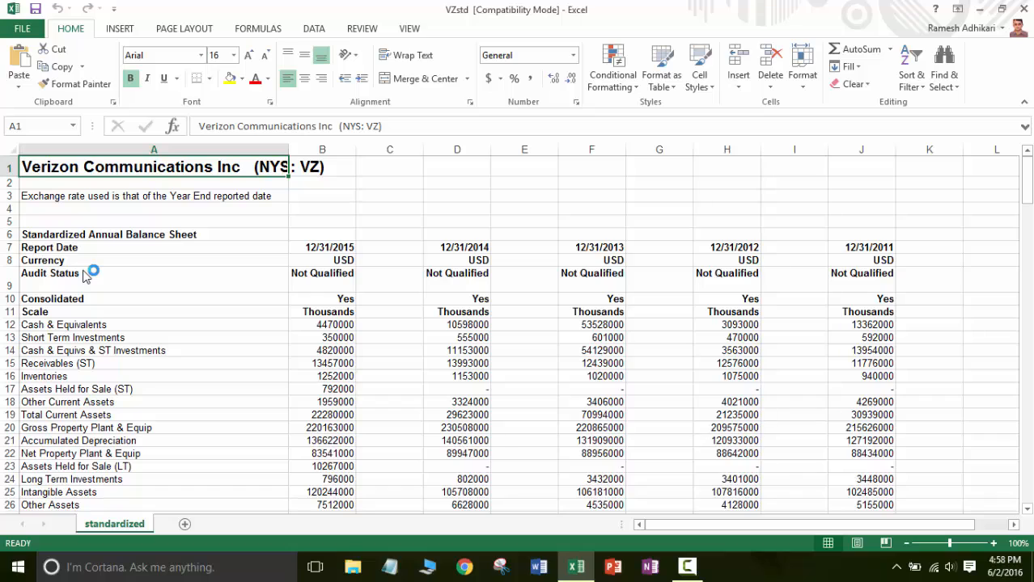
left_click(281, 209)
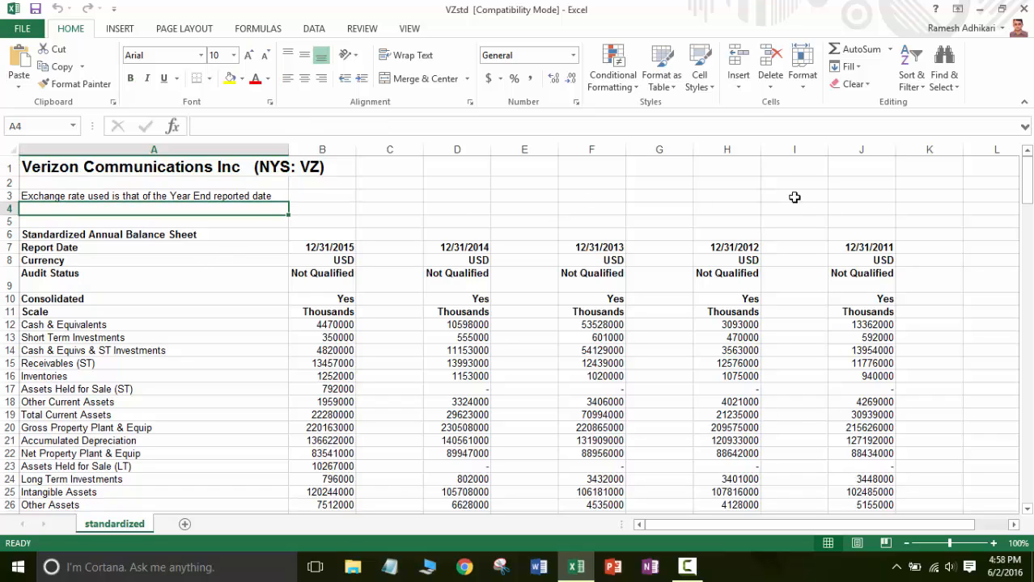
left_click_drag(1026, 198, 1029, 309)
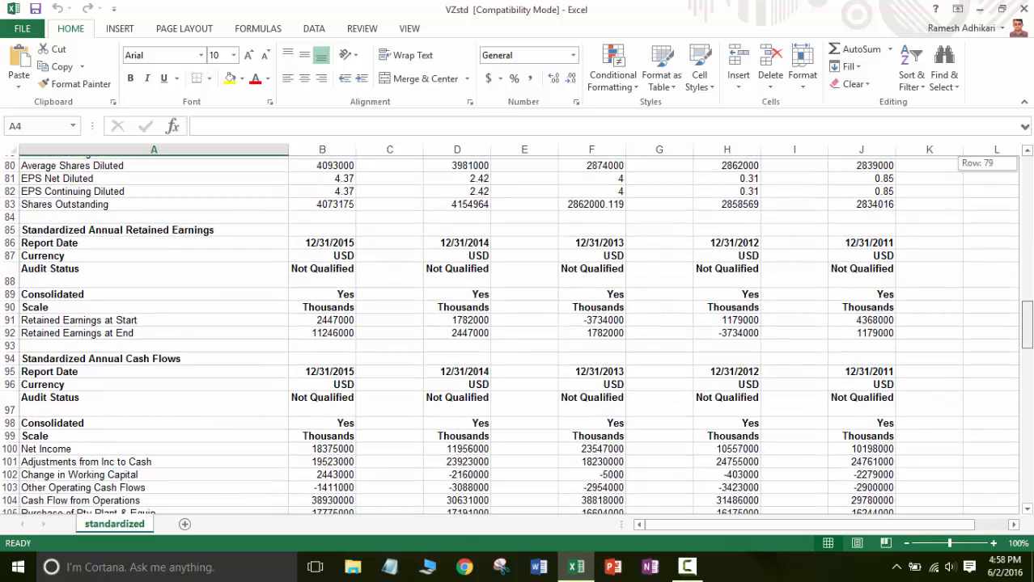
left_click_drag(1028, 309, 1028, 166)
left_click(609, 203)
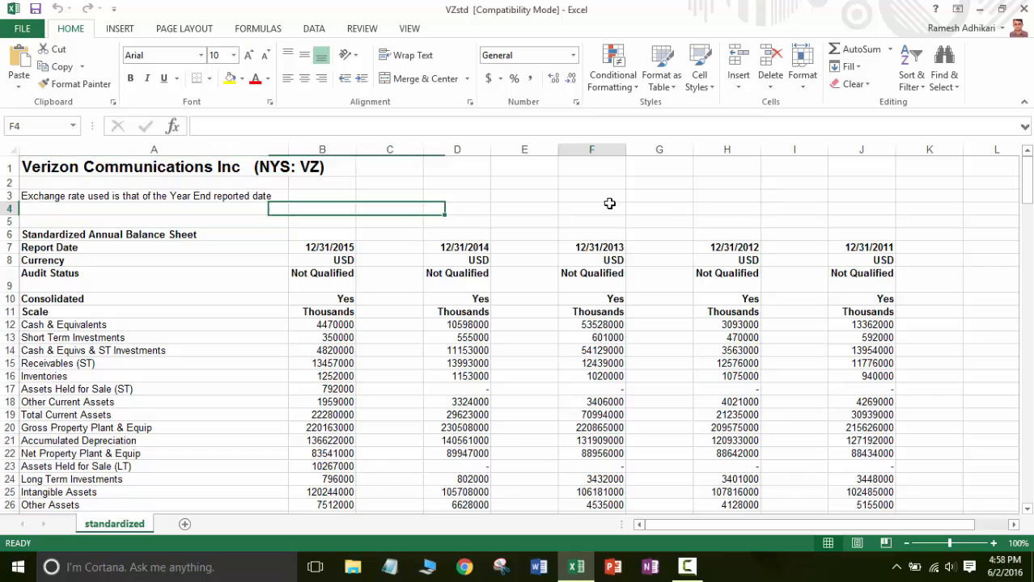
Rename the standardized worksheet as std.
right_click(138, 528)
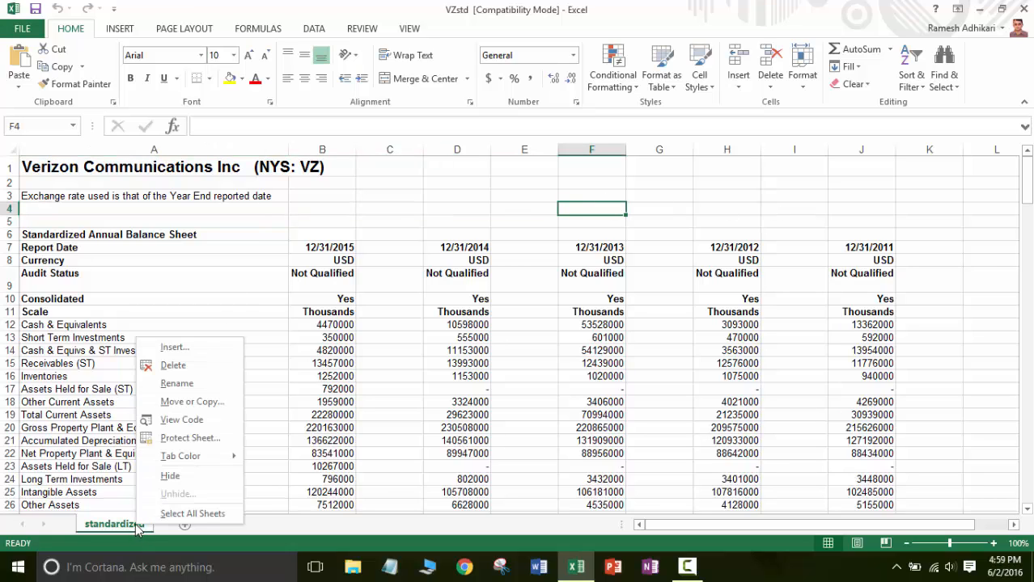
left_click(163, 388)
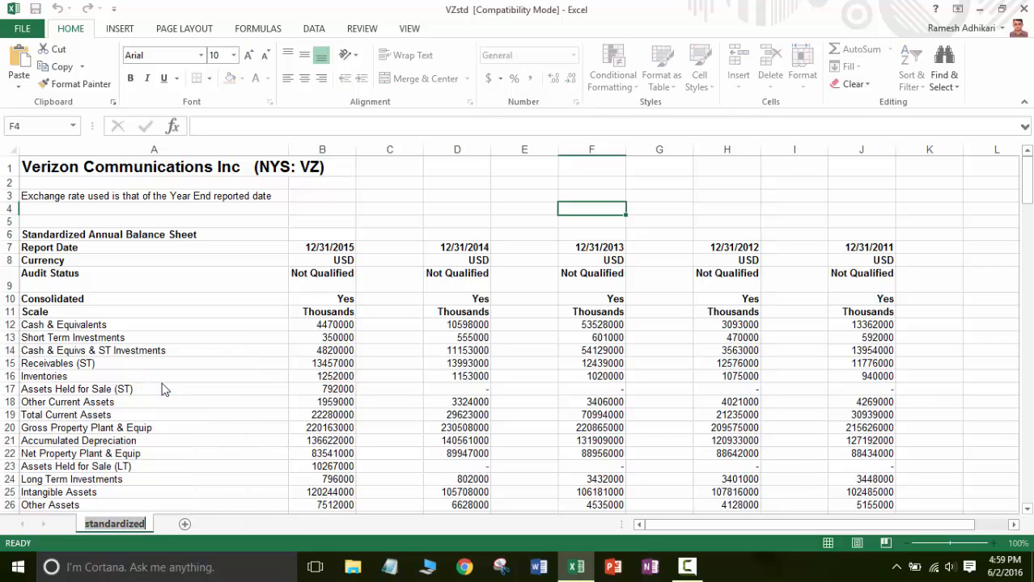
type("std")
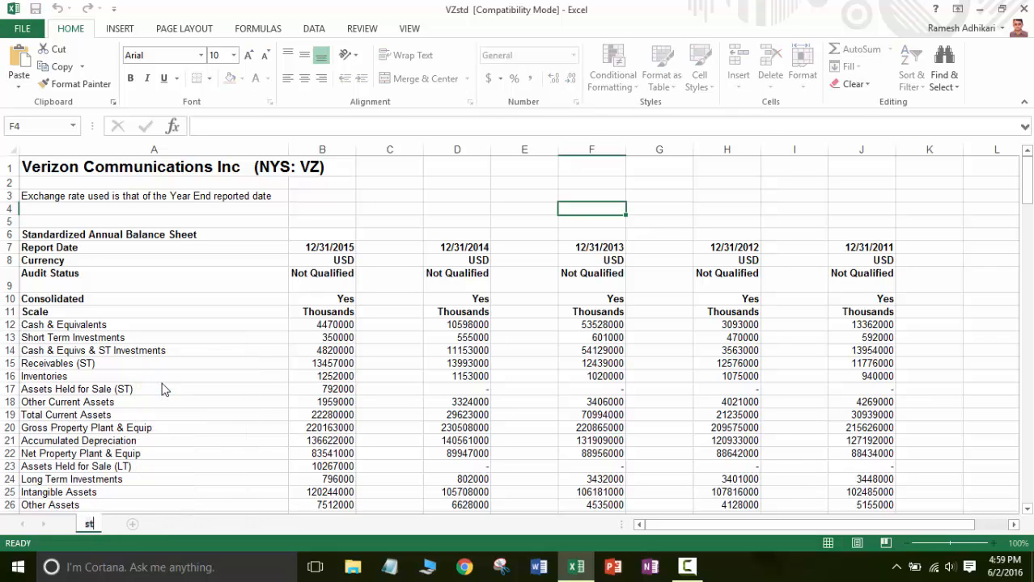
left_click(229, 400)
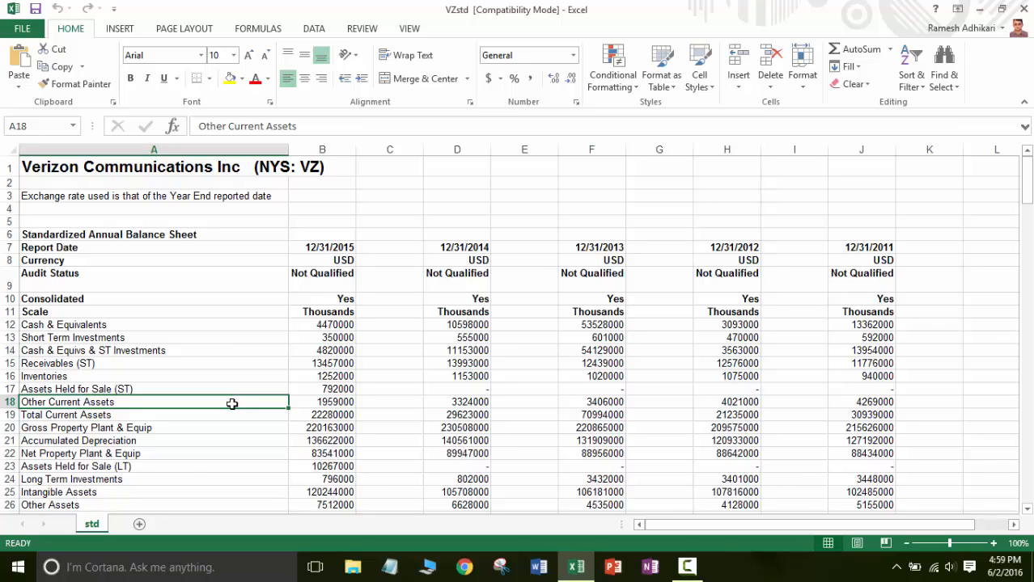
Add a new worksheet and name it adjusted.
left_click(139, 525)
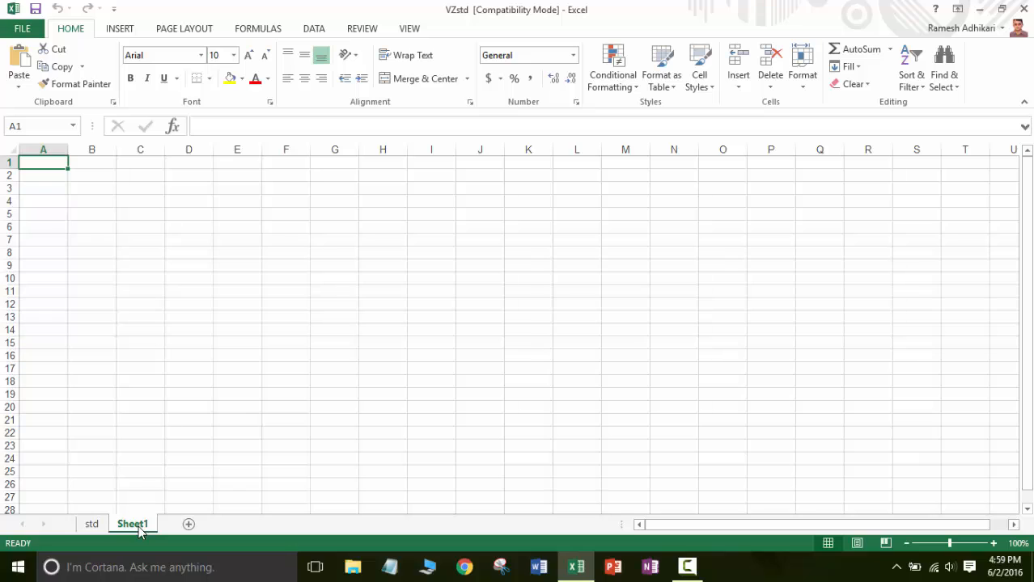
right_click(139, 528)
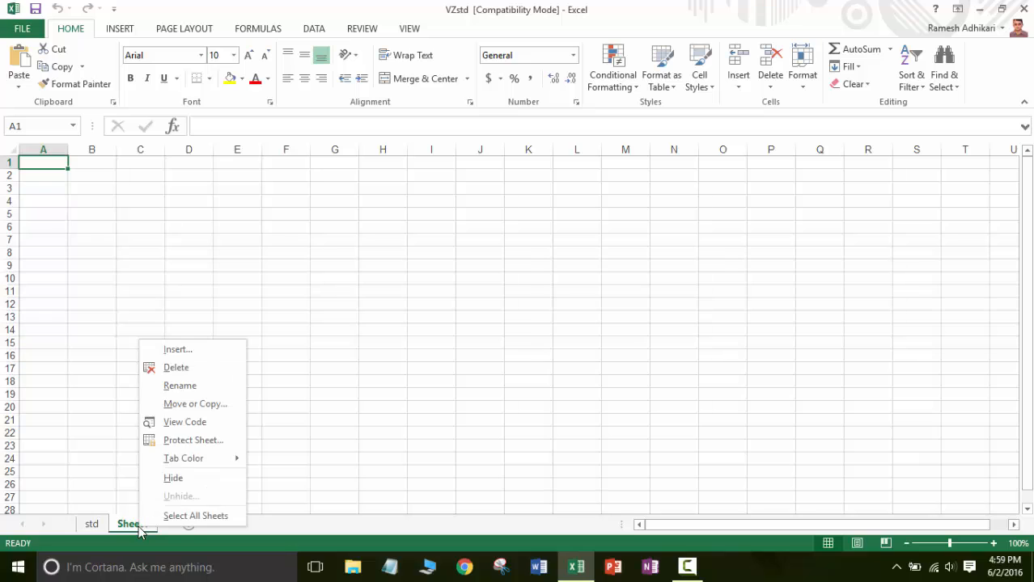
left_click(180, 386)
type("adjusted")
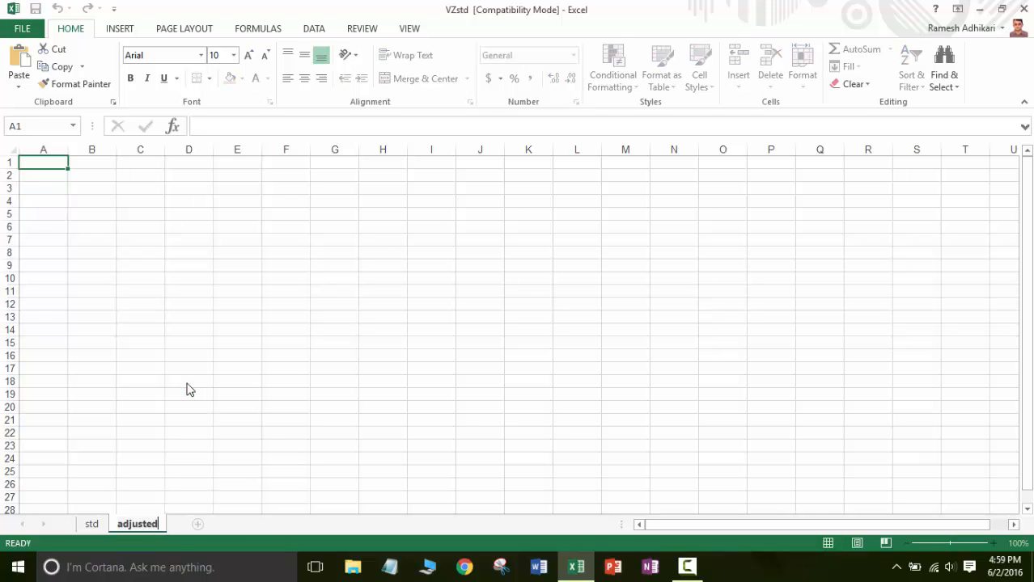
left_click(187, 384)
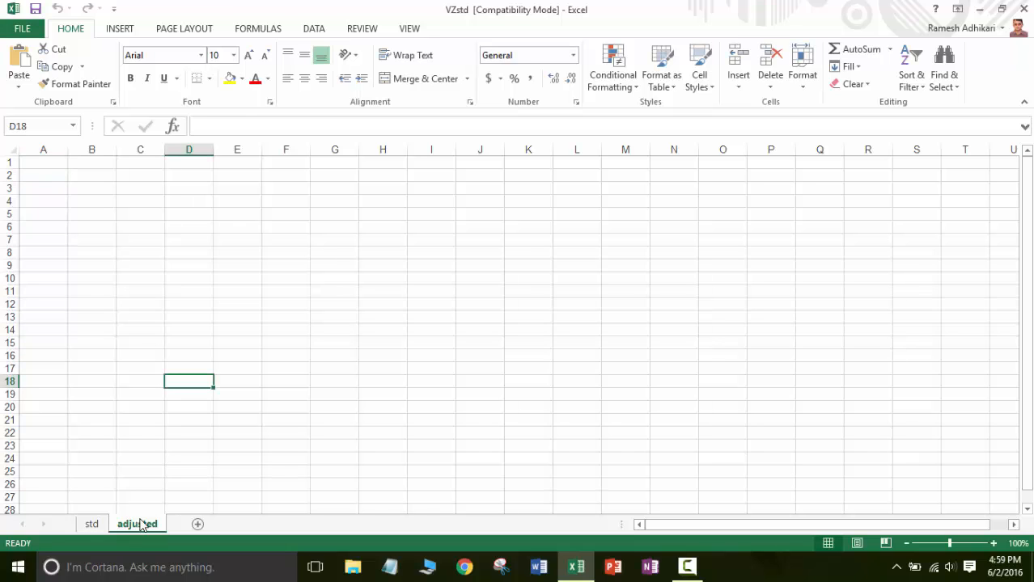
Copy the entire contents of the std sheet into the adjusted sheet, starting at cell A1.
left_click(92, 527)
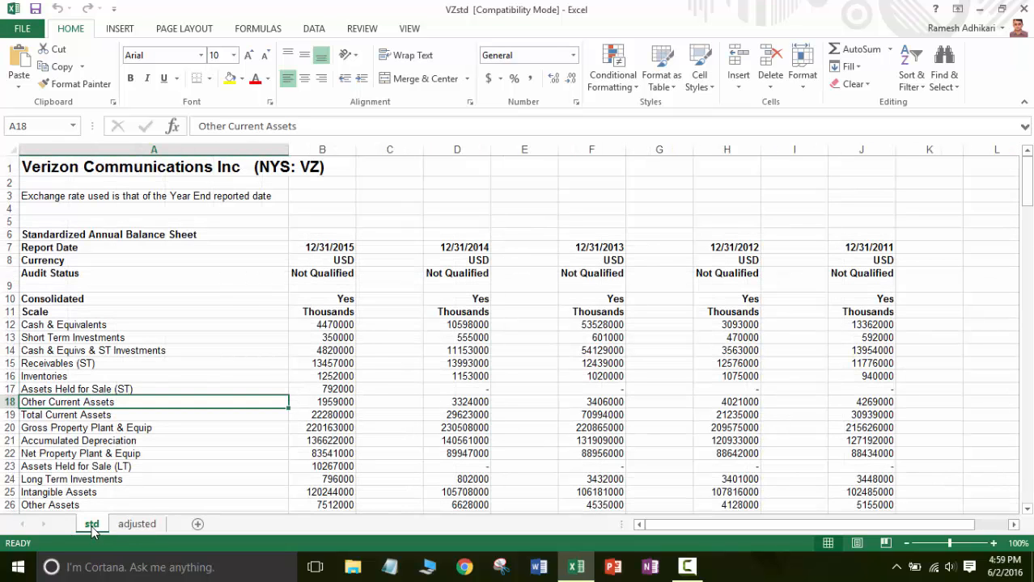
left_click(10, 146)
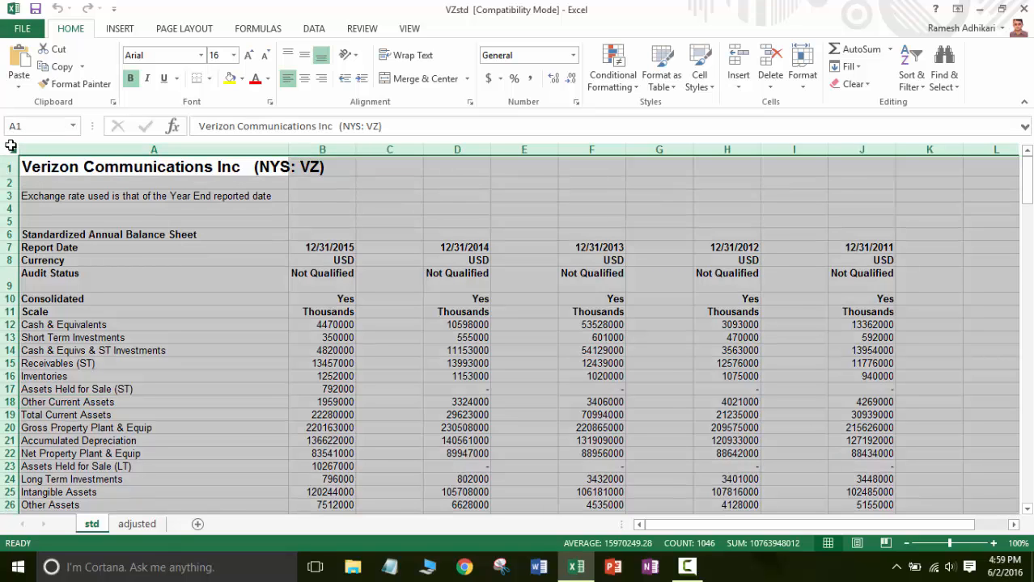
key("ctrl+c")
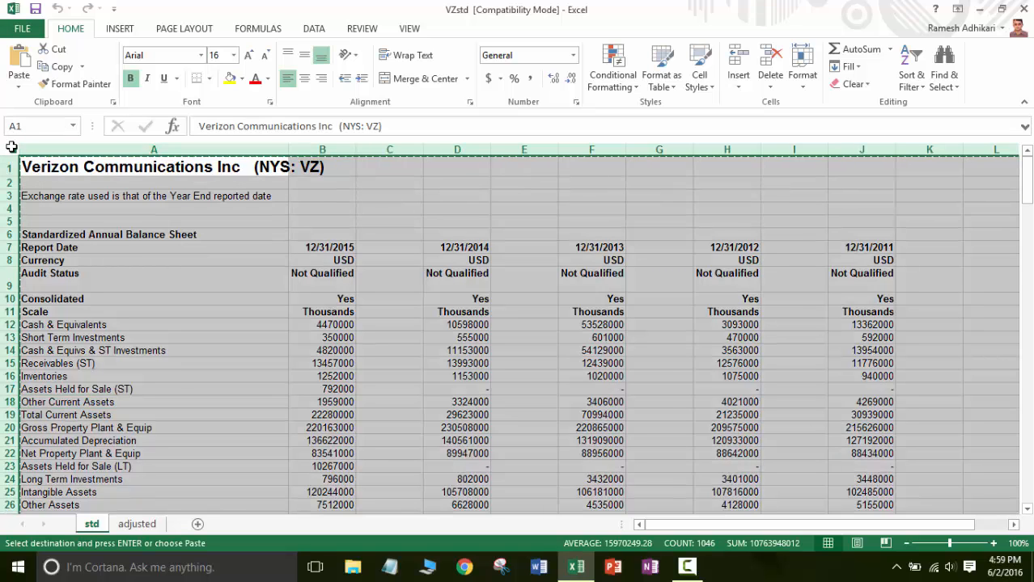
left_click(138, 525)
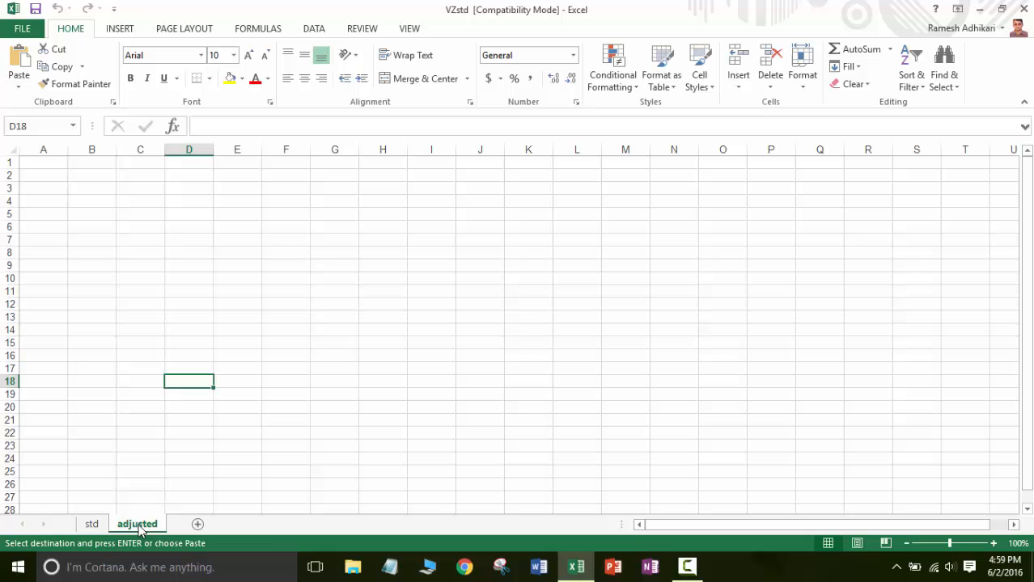
left_click(10, 149)
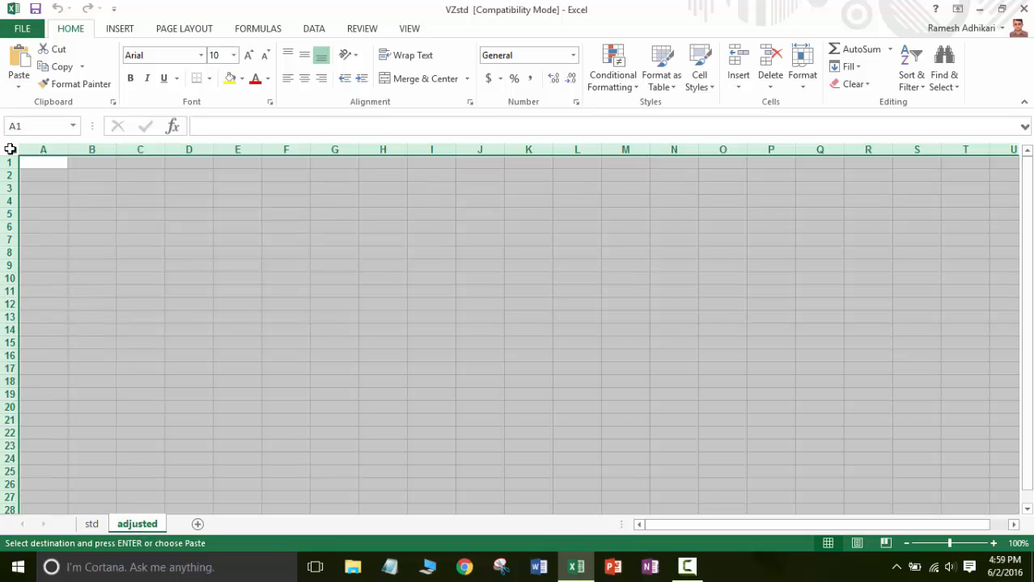
key("ctrl+v")
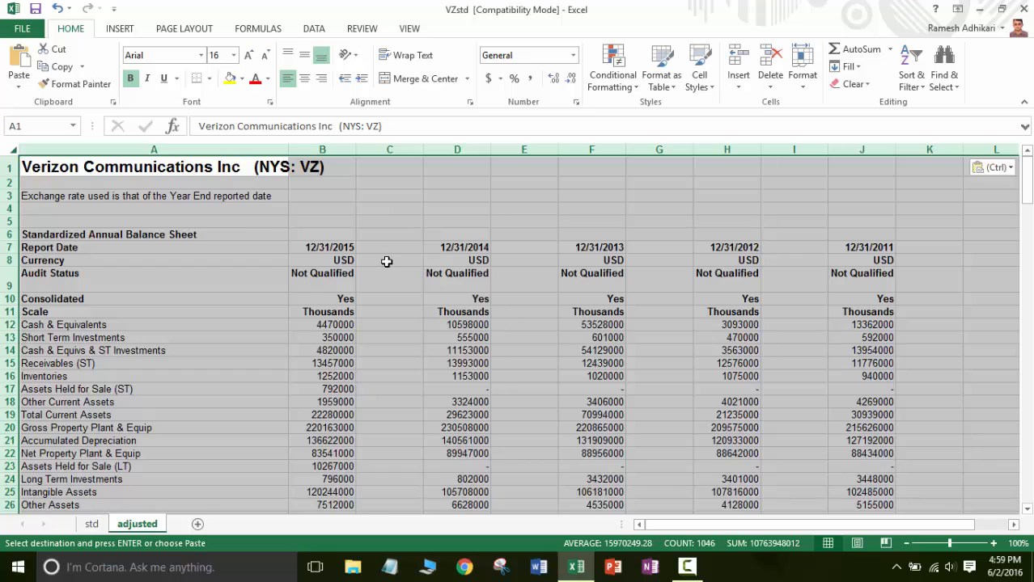
left_click(387, 261)
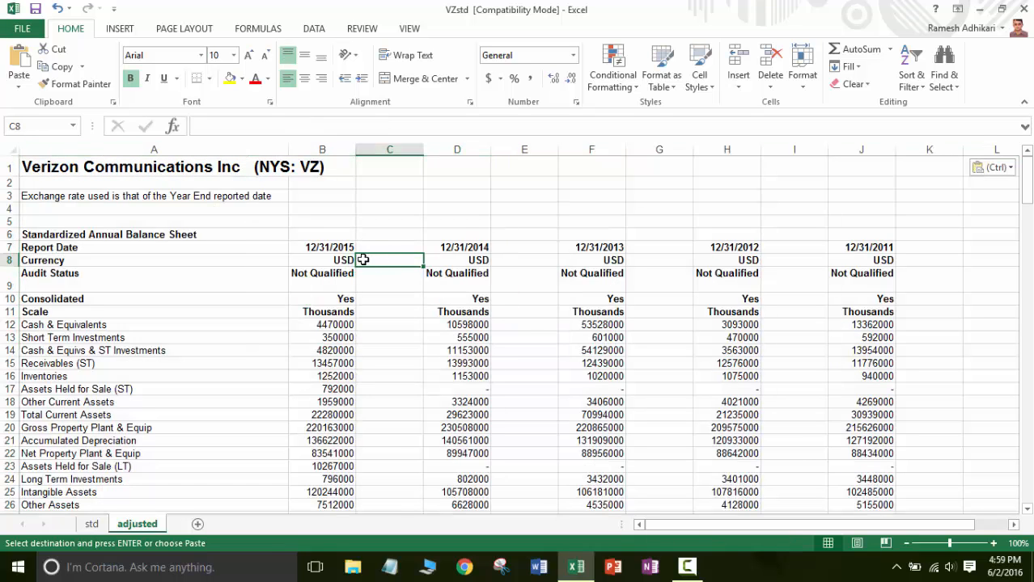
left_click(340, 247)
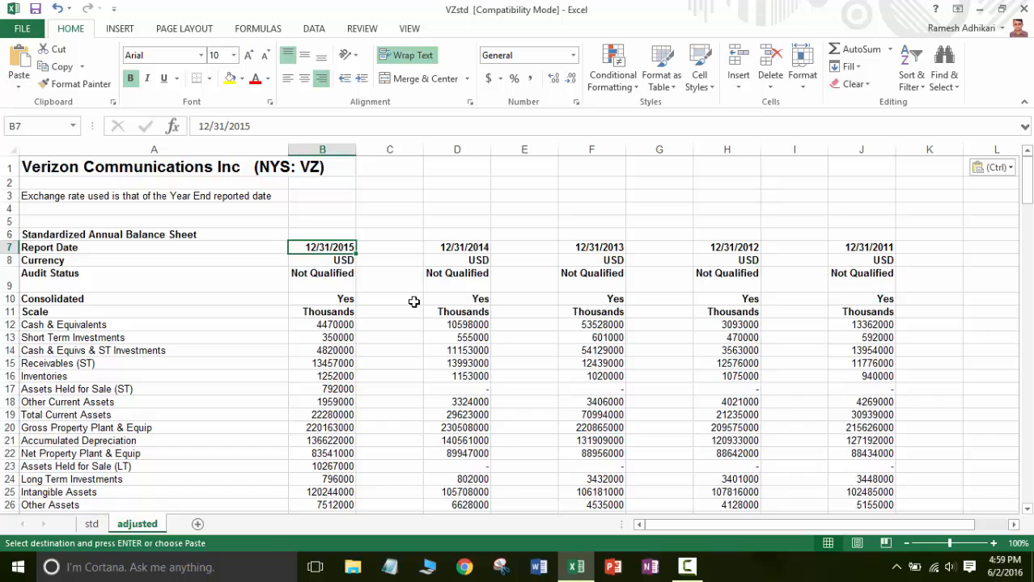
left_click(460, 246)
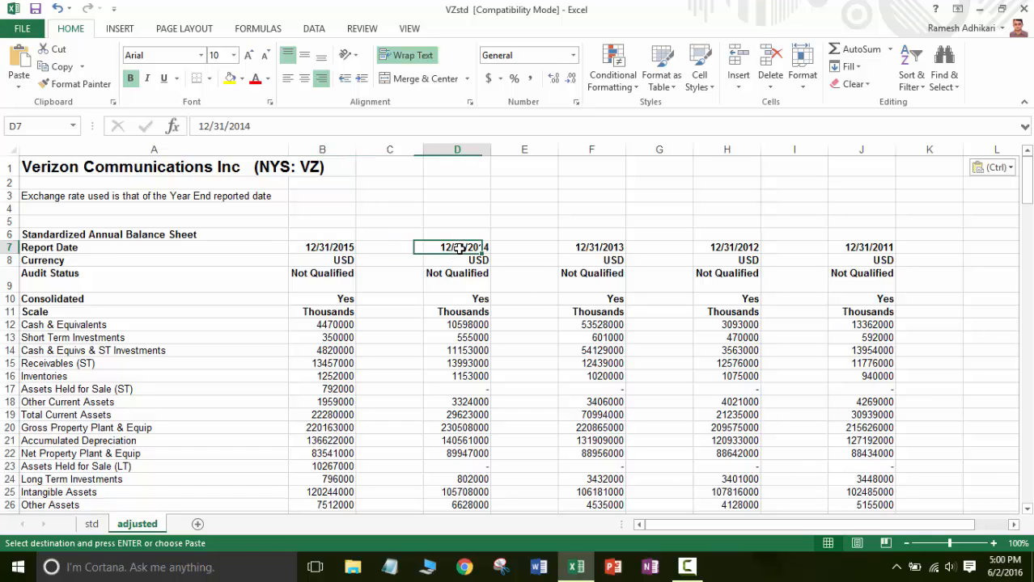
left_click(602, 245)
left_click(742, 251)
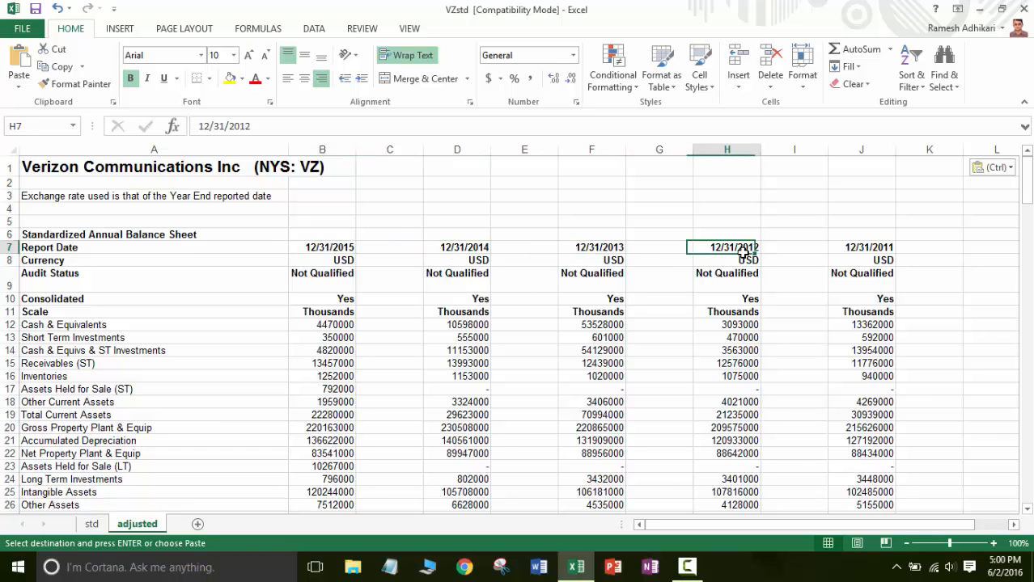
left_click(867, 252)
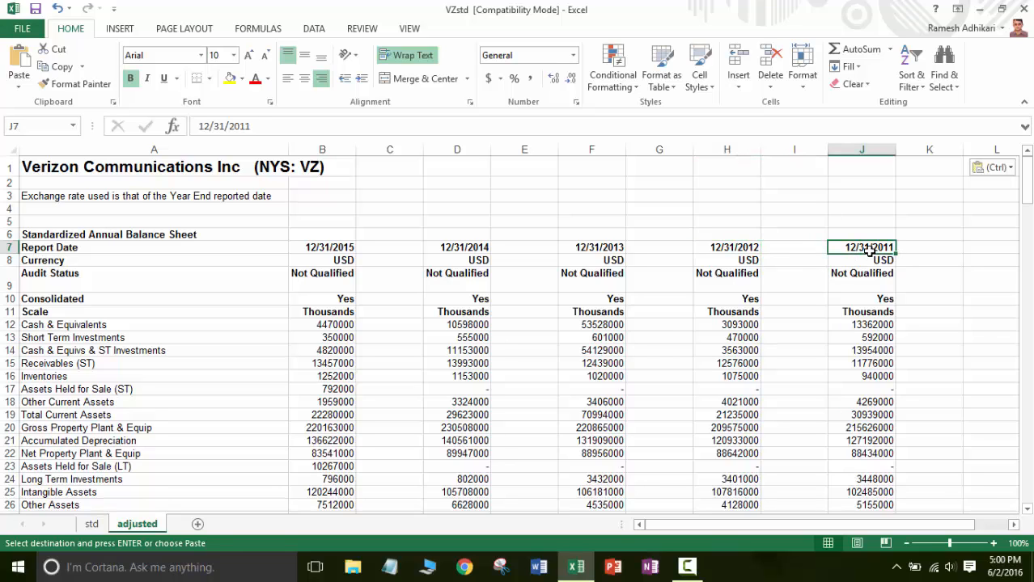
Delete the four empty columns between the report years on the adjusted sheet so the years sit side by side.
left_click(402, 151)
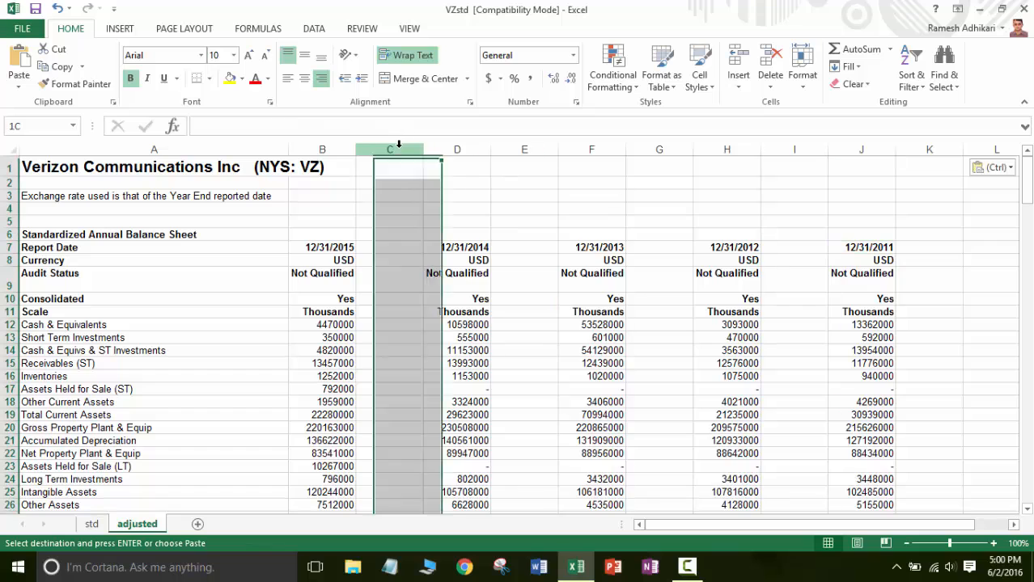
right_click(401, 152)
left_click(440, 275)
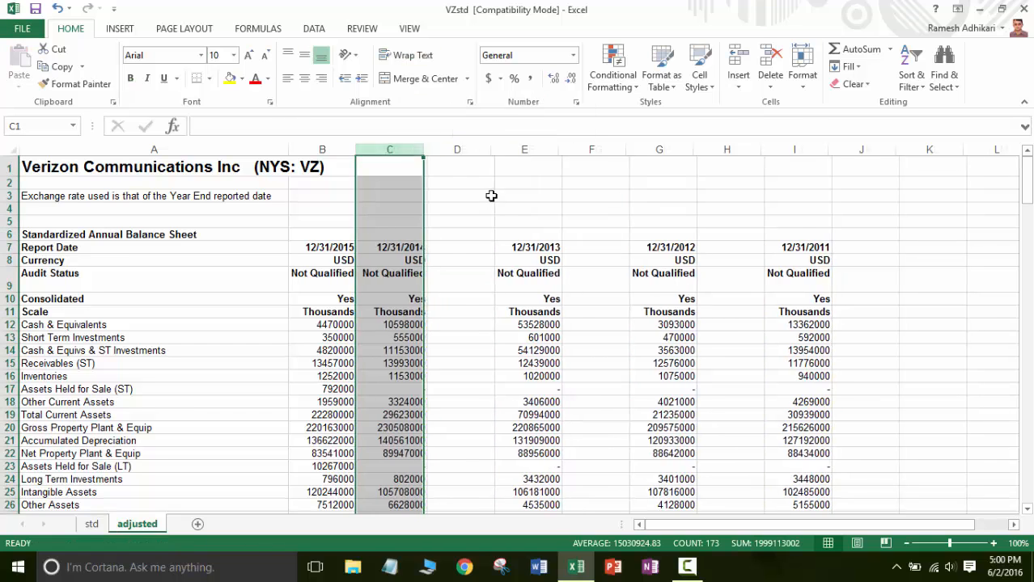
left_click(461, 163)
left_click(459, 149)
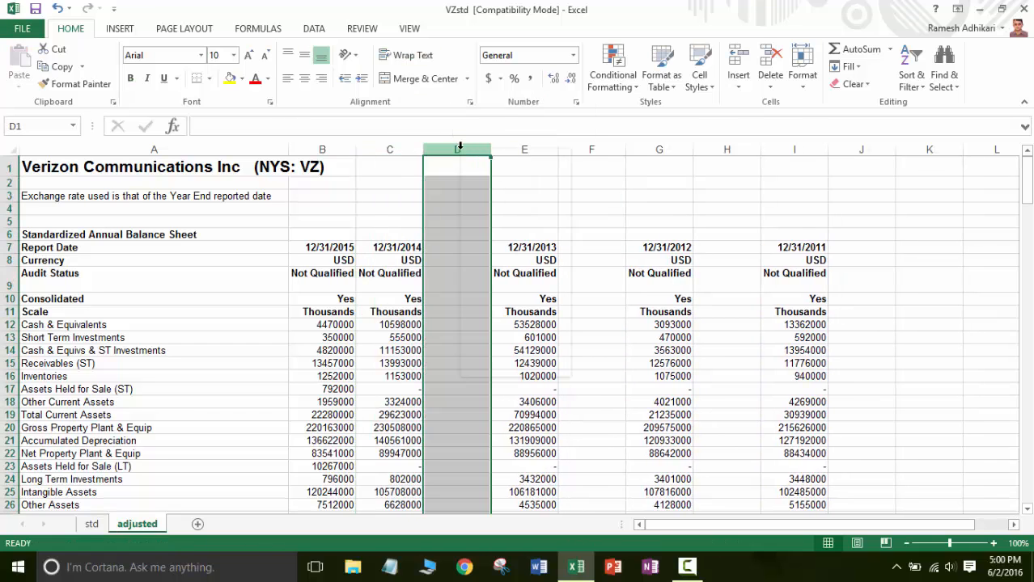
right_click(458, 149)
left_click(508, 273)
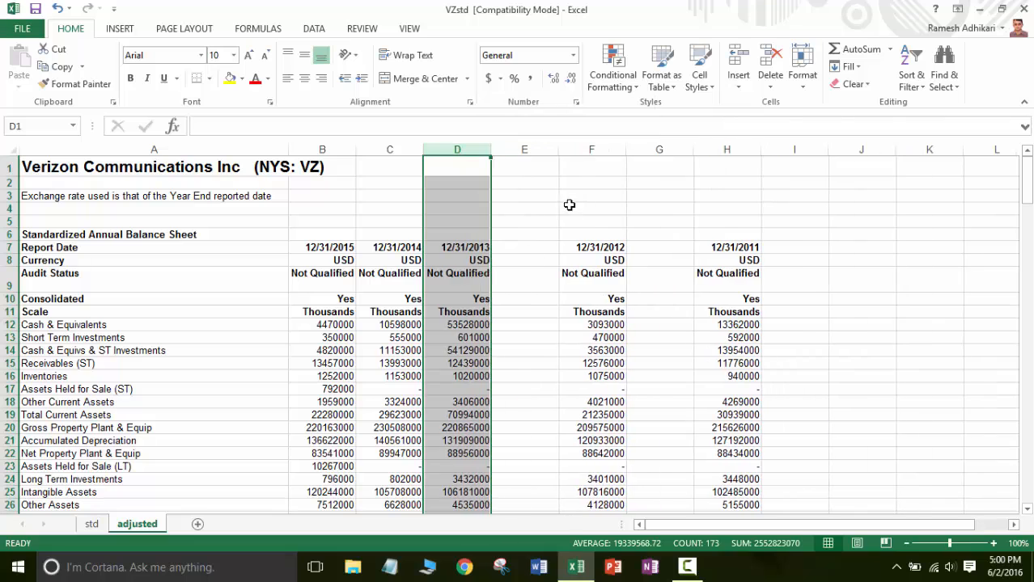
left_click(524, 149)
right_click(525, 151)
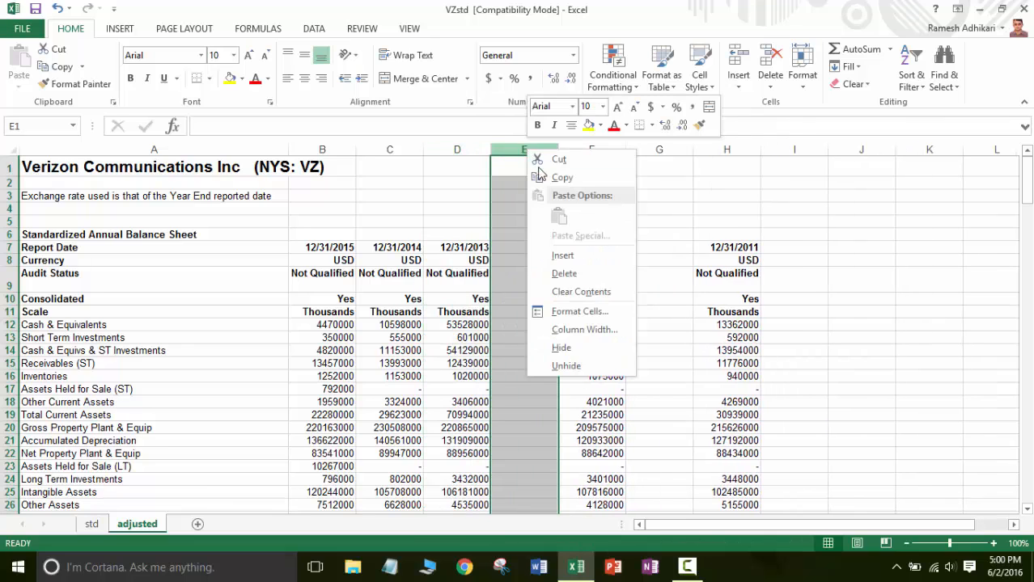
left_click(566, 273)
left_click(604, 149)
right_click(606, 151)
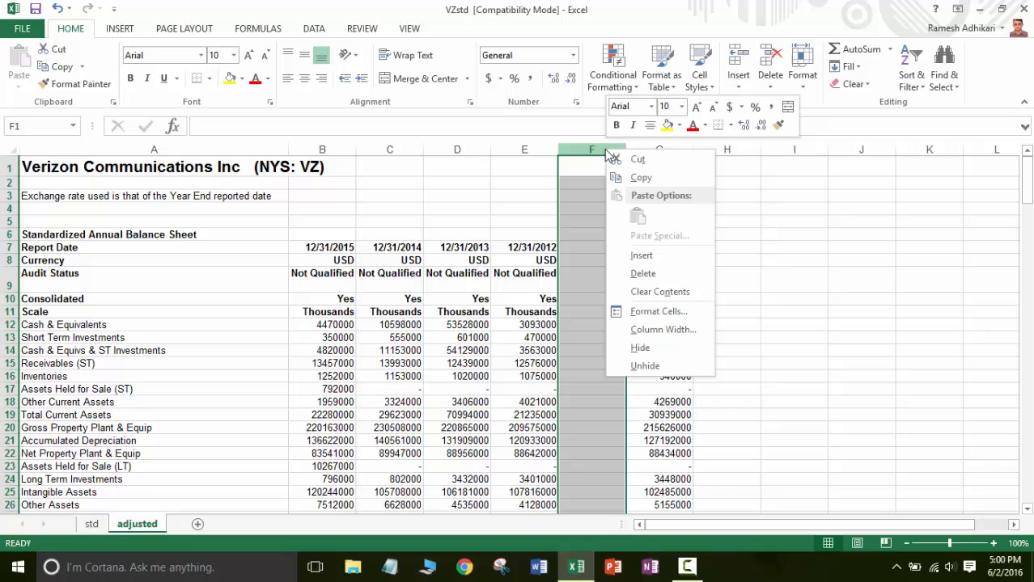
left_click(641, 273)
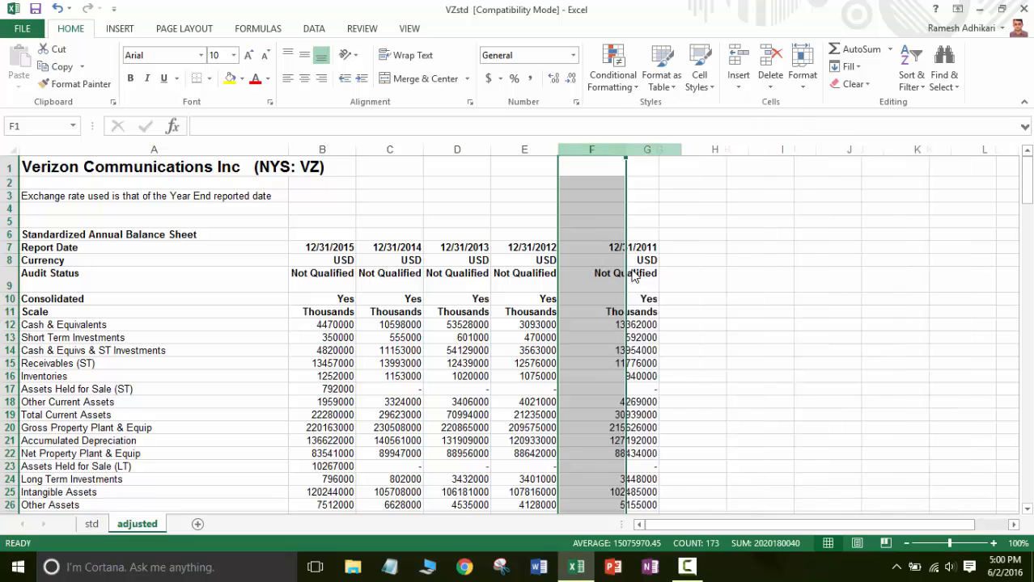
Copy the entire 12/31/2012 column into column G, beside the 12/31/2011 column.
left_click(528, 151)
key("ctrl+c")
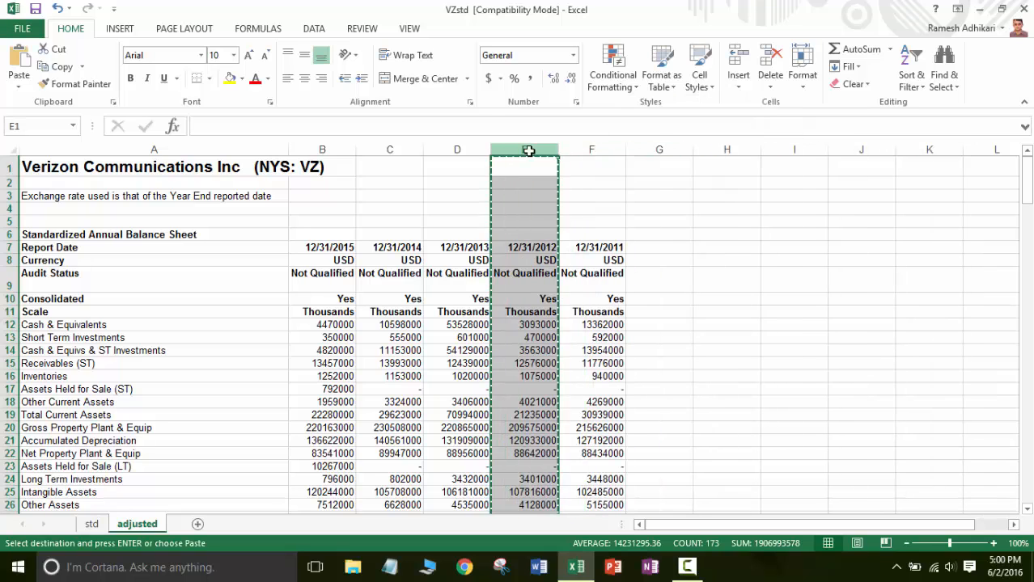
left_click(653, 148)
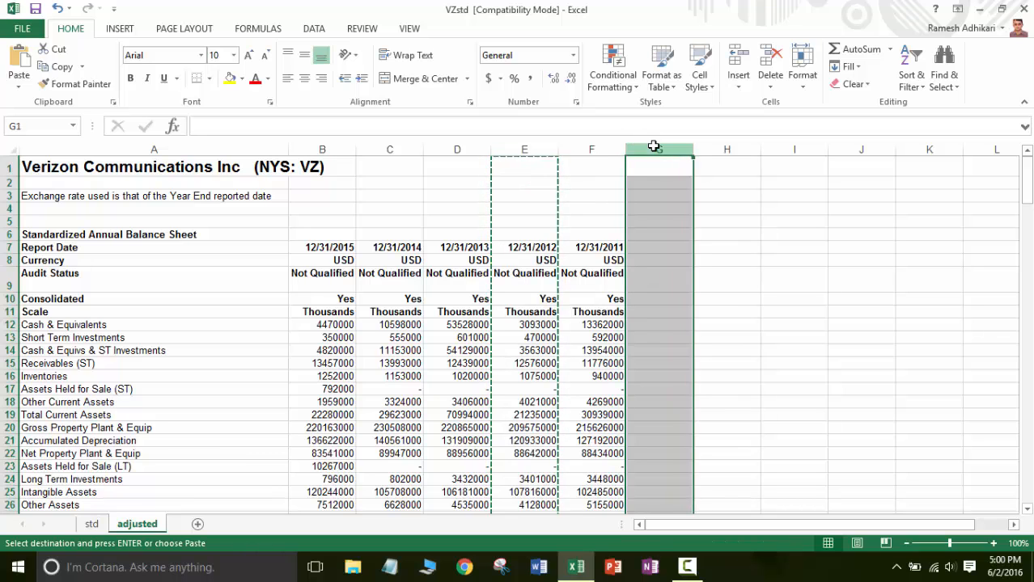
key("ctrl+v")
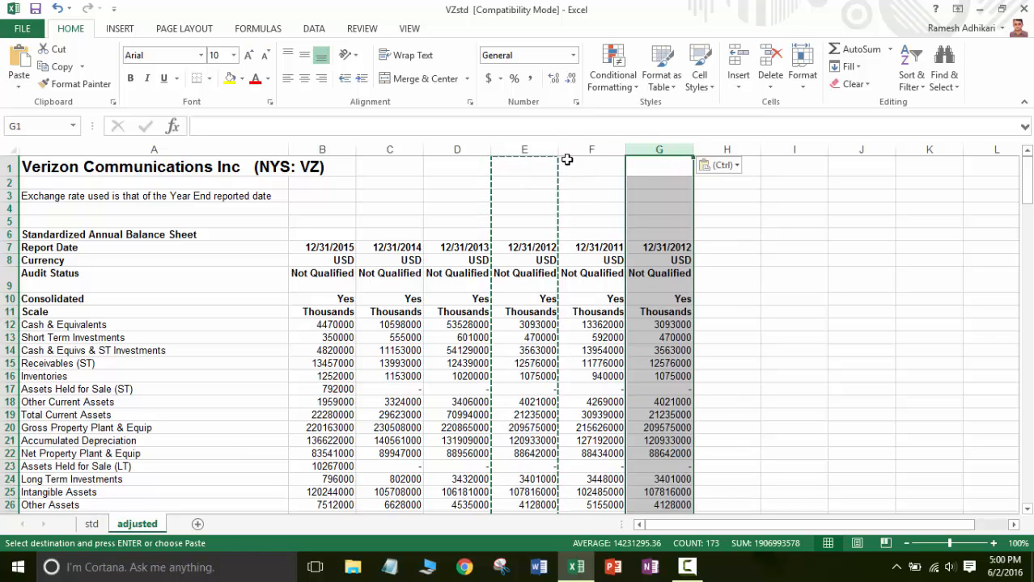
Copy the entire 12/31/2013 column into column H, directly after the copied 12/31/2012 column.
left_click(463, 150)
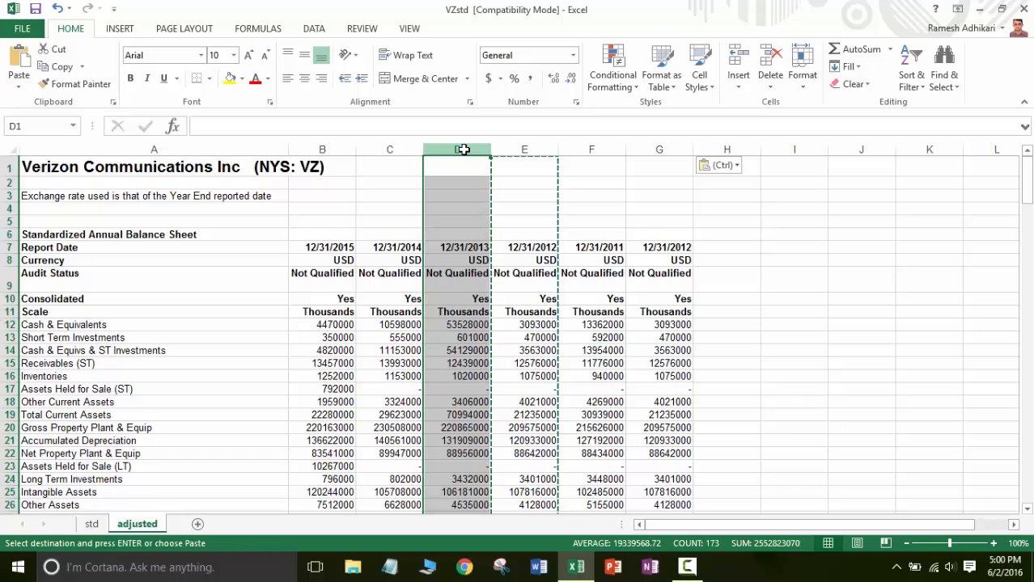
key("ctrl+c")
left_click(718, 149)
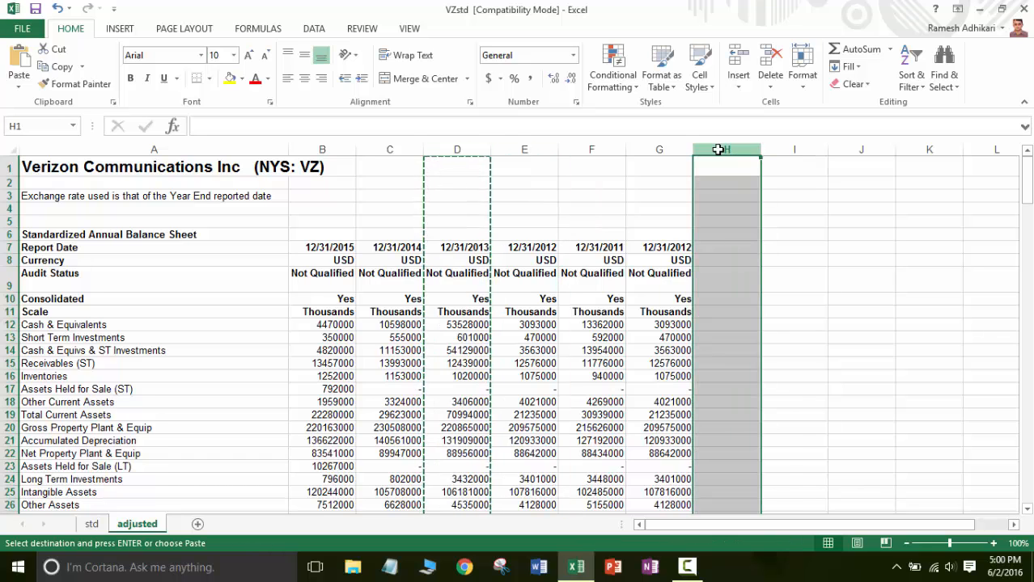
key("ctrl+v")
Copy the entire 12/31/2014 column into column I, directly after the copied 12/31/2013 column.
left_click(389, 150)
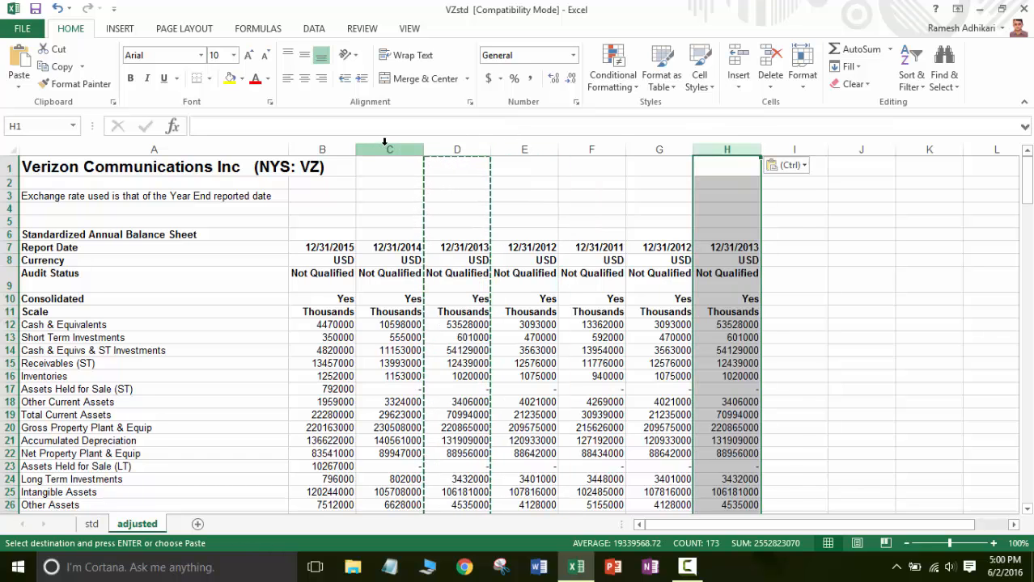
key("ctrl+c")
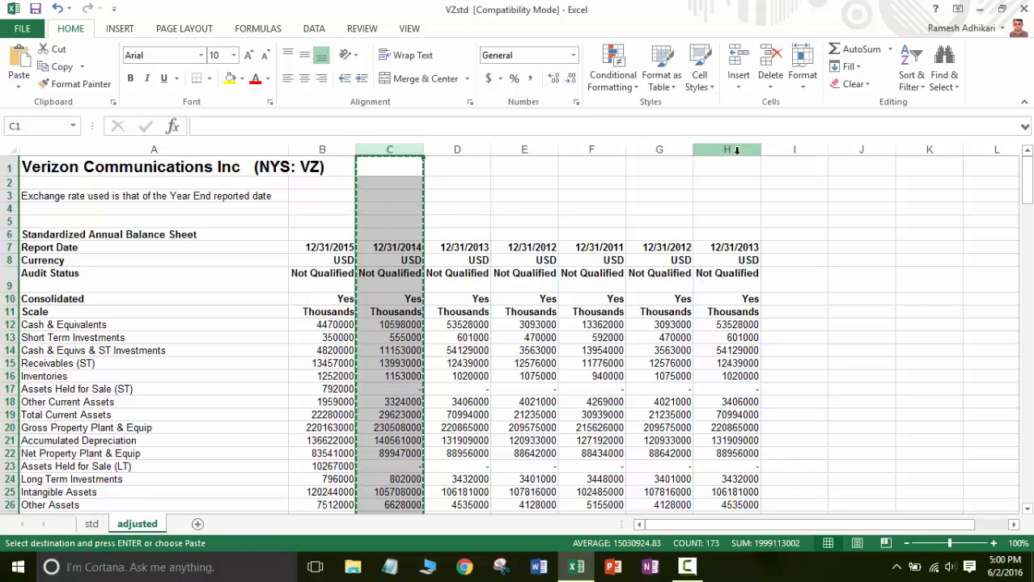
left_click(793, 149)
key("ctrl+v")
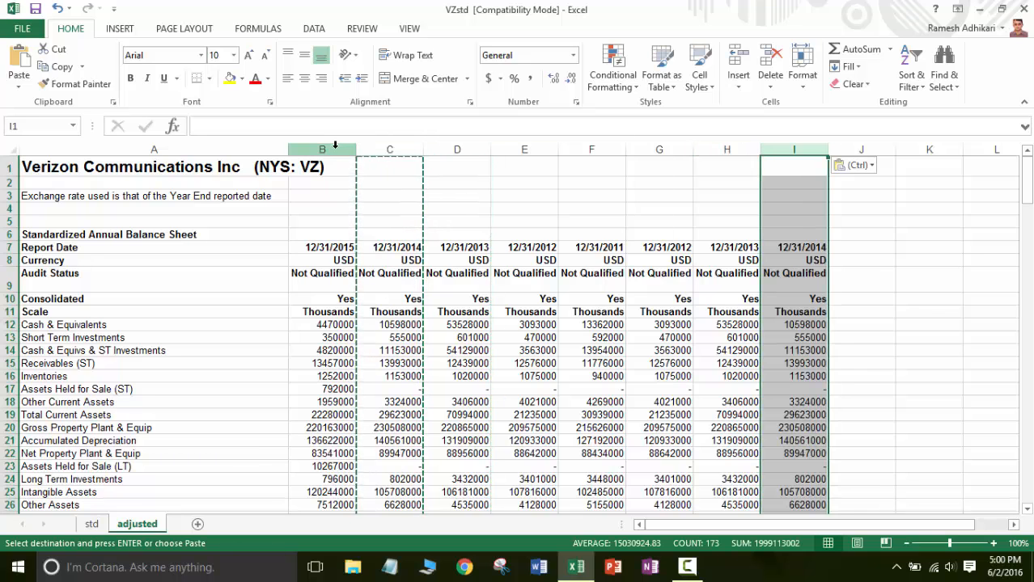
Copy the entire 12/31/2015 column into column J, directly after the copied 12/31/2014 column.
left_click(332, 149)
key("ctrl+c")
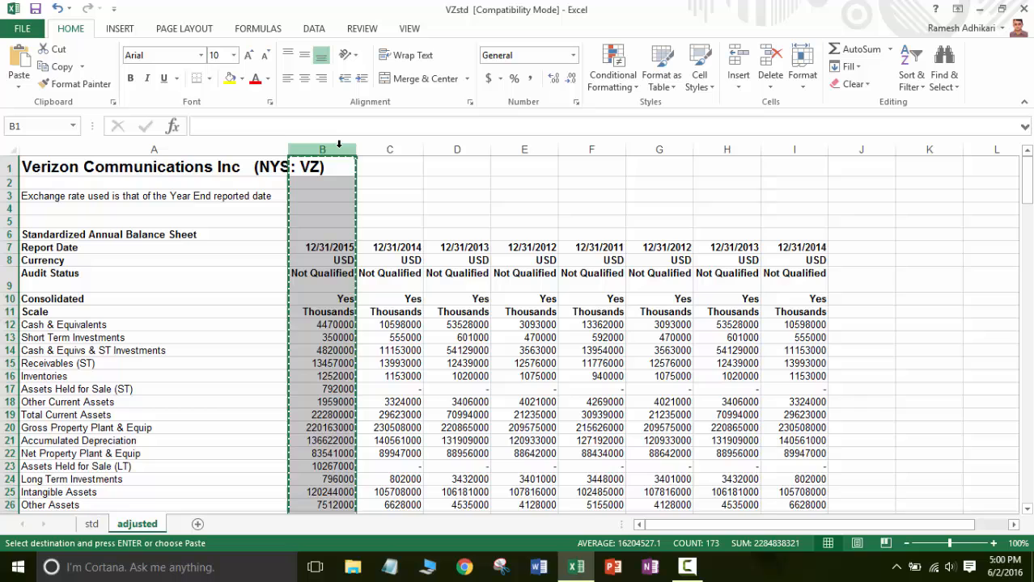
left_click(848, 149)
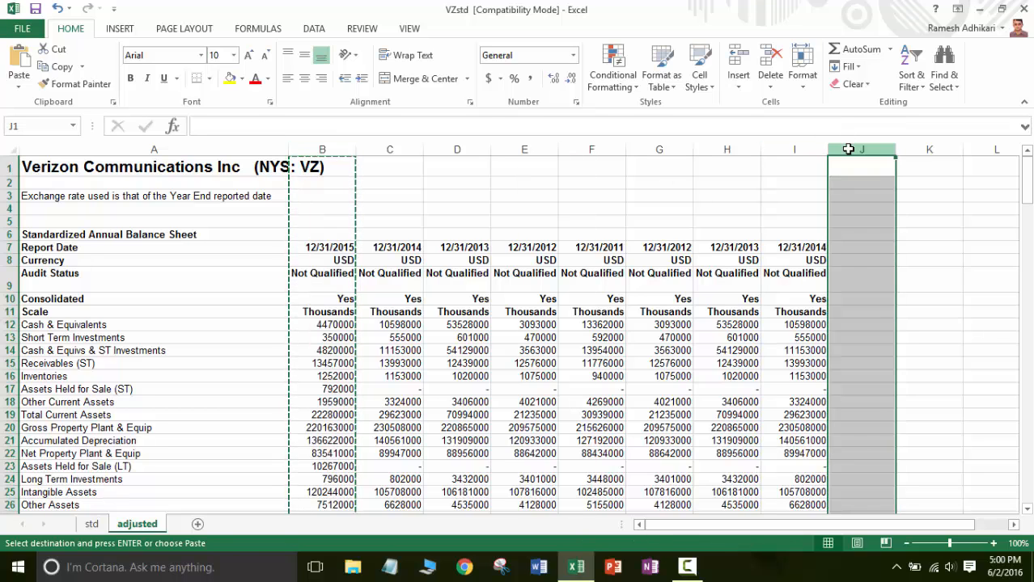
key("ctrl+v")
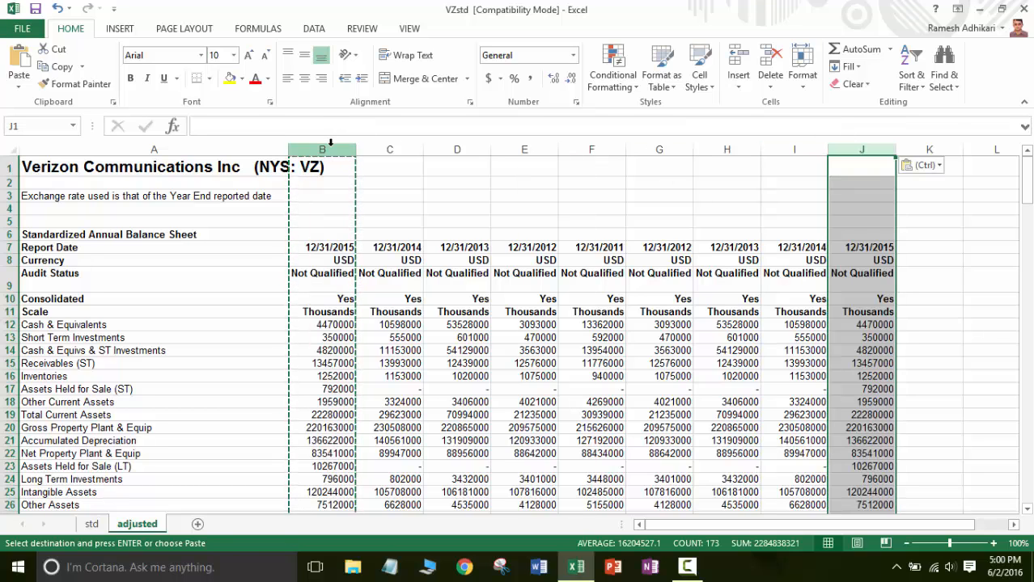
Delete the original 2015 to 2012 columns B through E and check the order of the remaining report dates in row 7.
left_click_drag(330, 146, 503, 162)
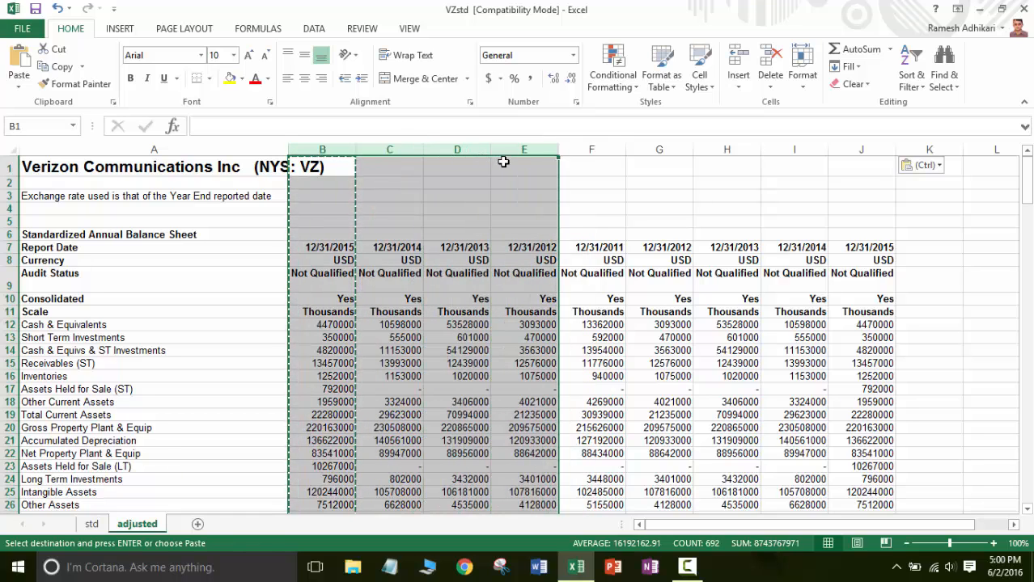
right_click(514, 162)
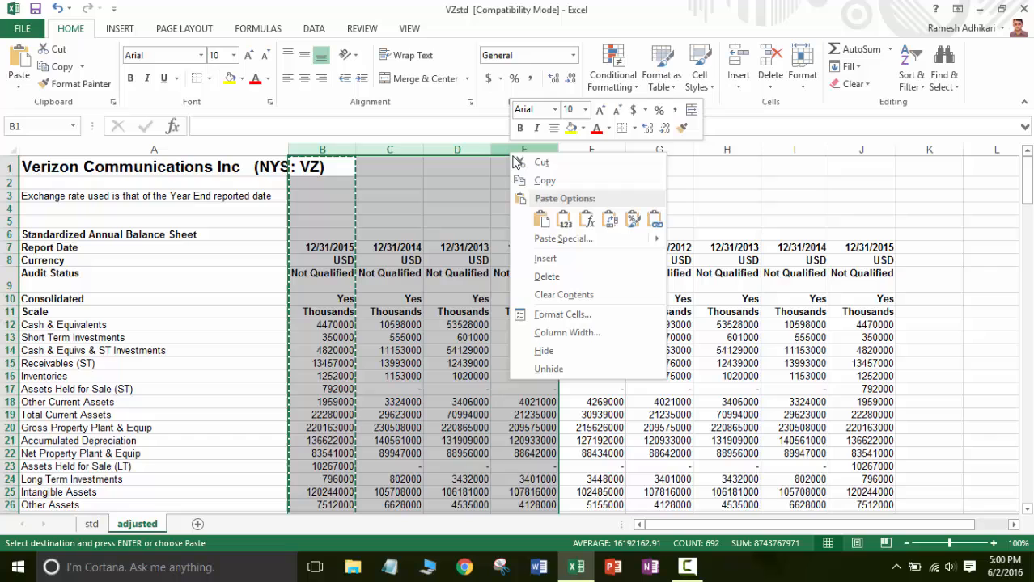
left_click(558, 276)
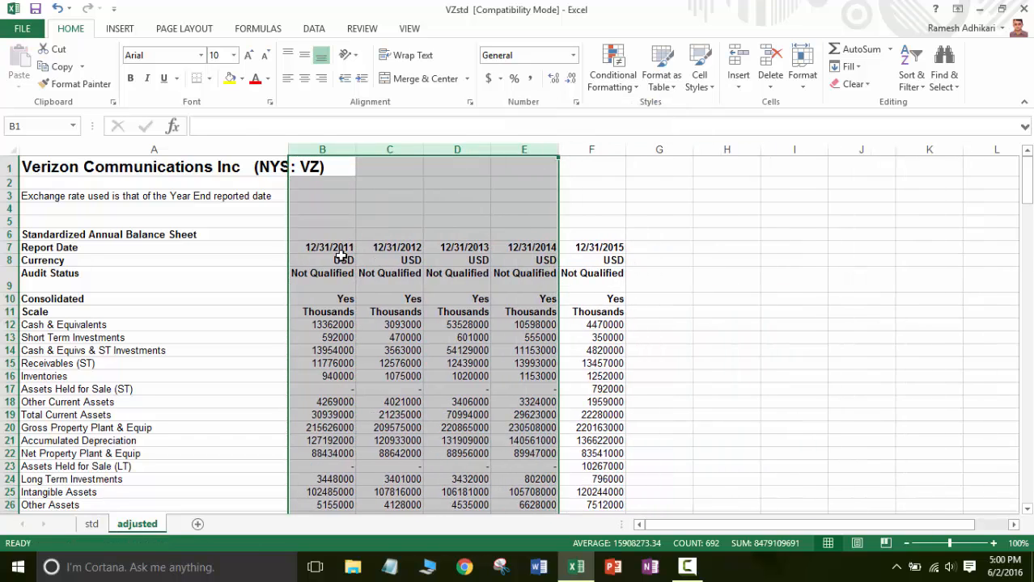
left_click(337, 249)
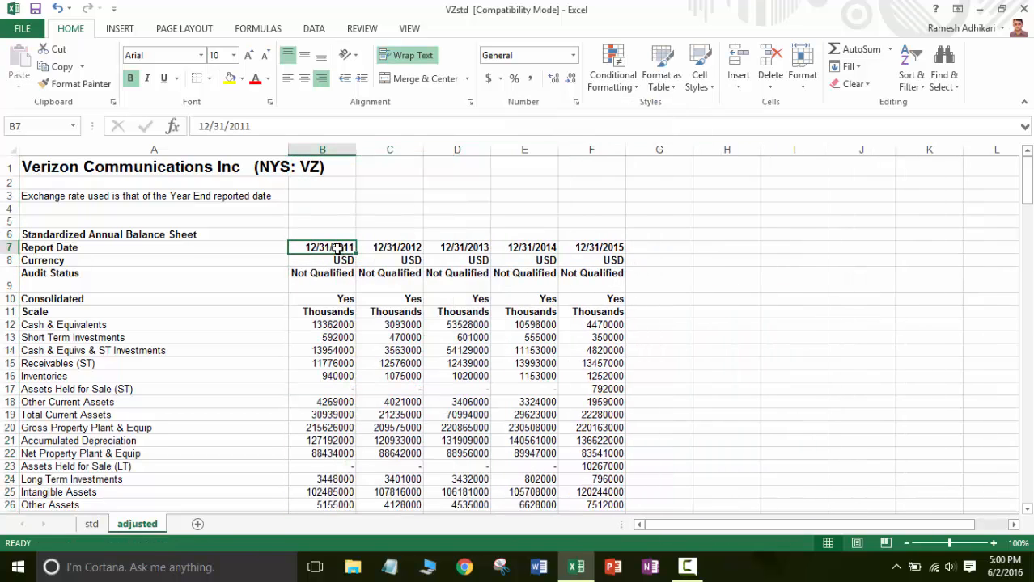
key("Right")
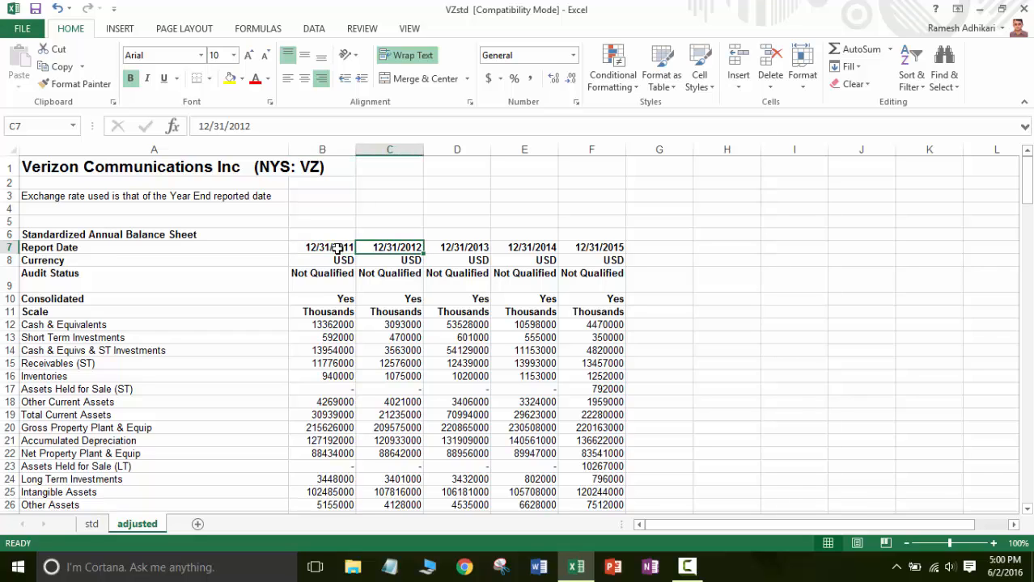
key("Right")
key("Right")
key("Right")
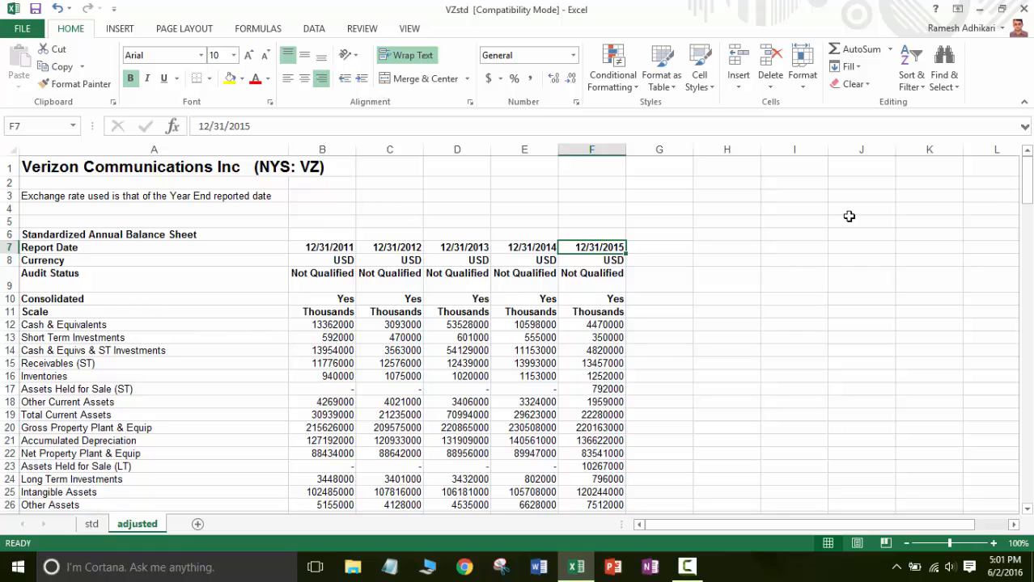
Clear all contents and formatting from rows 121 to 335, starting at the Standardized Annual CS Balance Sheet heading.
left_click_drag(1029, 178, 1029, 372)
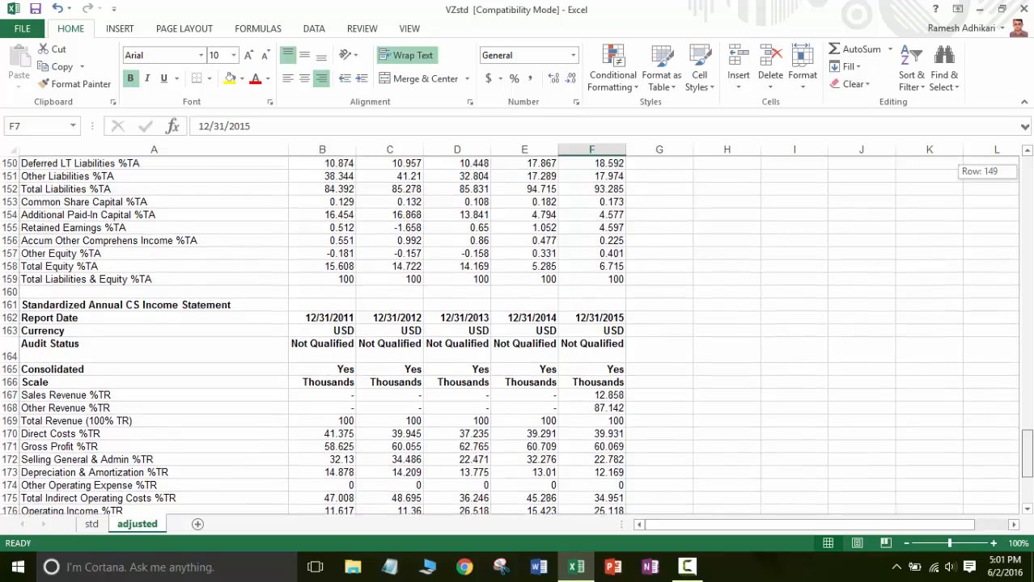
left_click_drag(1028, 415, 1028, 382)
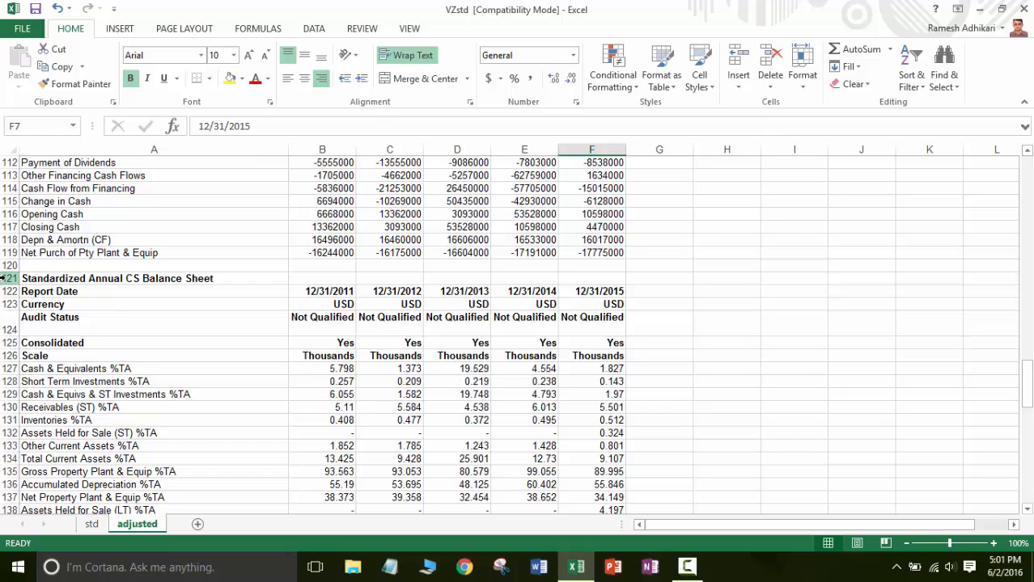
left_click_drag(3, 278, 40, 578)
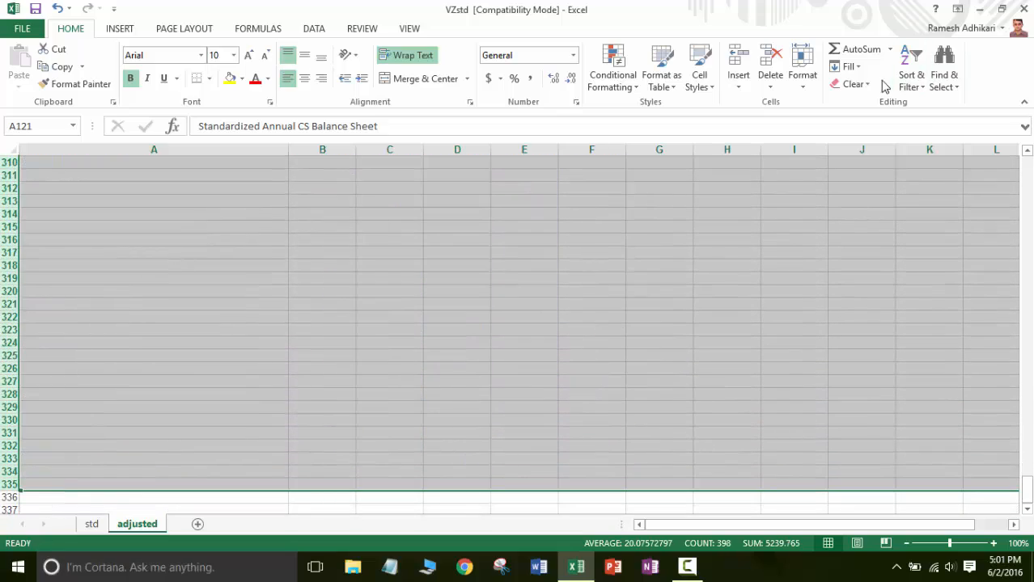
left_click(854, 84)
left_click(865, 102)
Merge and center the Standardized Annual Balance Sheet heading across A6:F6 and fill it yellow.
scroll(1026, 382, "up", 2)
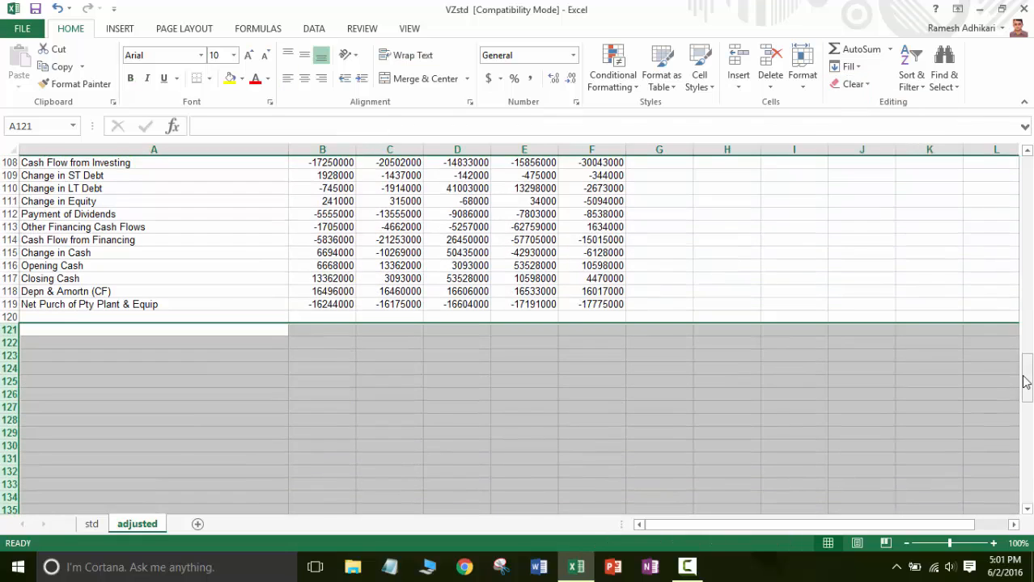
left_click_drag(1029, 382, 1029, 170)
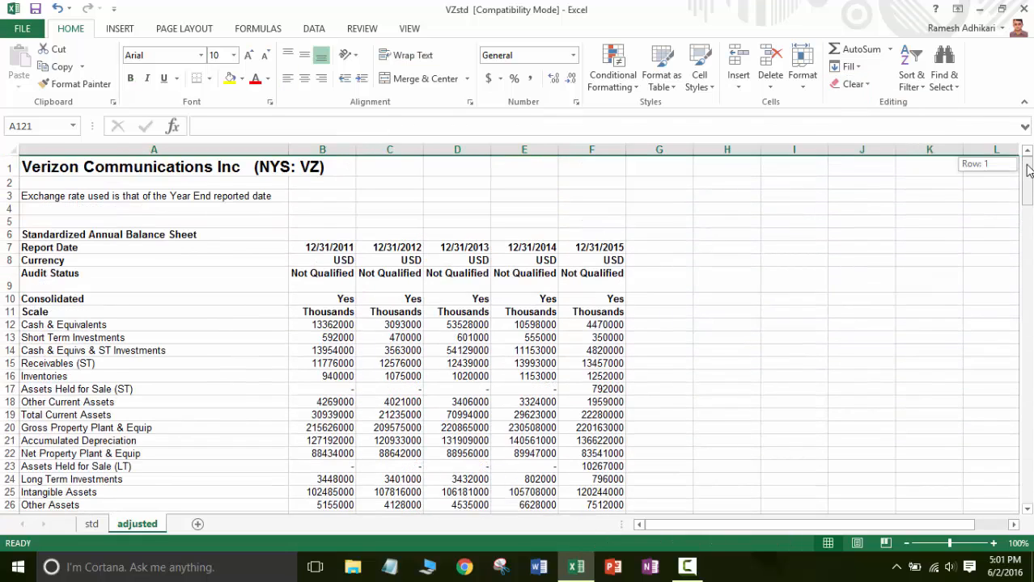
left_click(91, 237)
left_click_drag(91, 236, 570, 234)
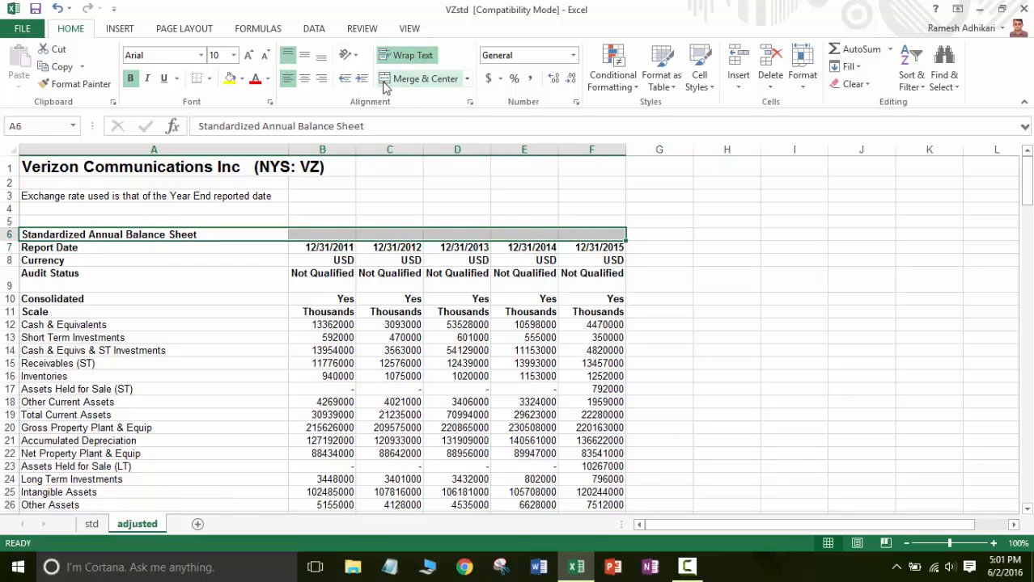
left_click(417, 79)
left_click(230, 78)
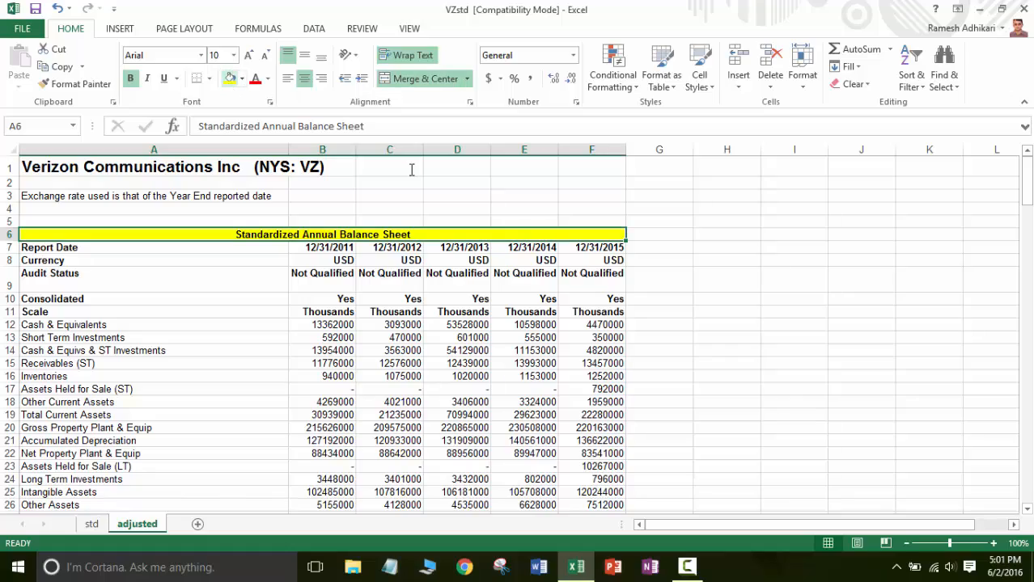
Merge and center the Standardized Annual Income Statement heading across A48:F48 and fill it yellow.
left_click_drag(1026, 202, 1026, 262)
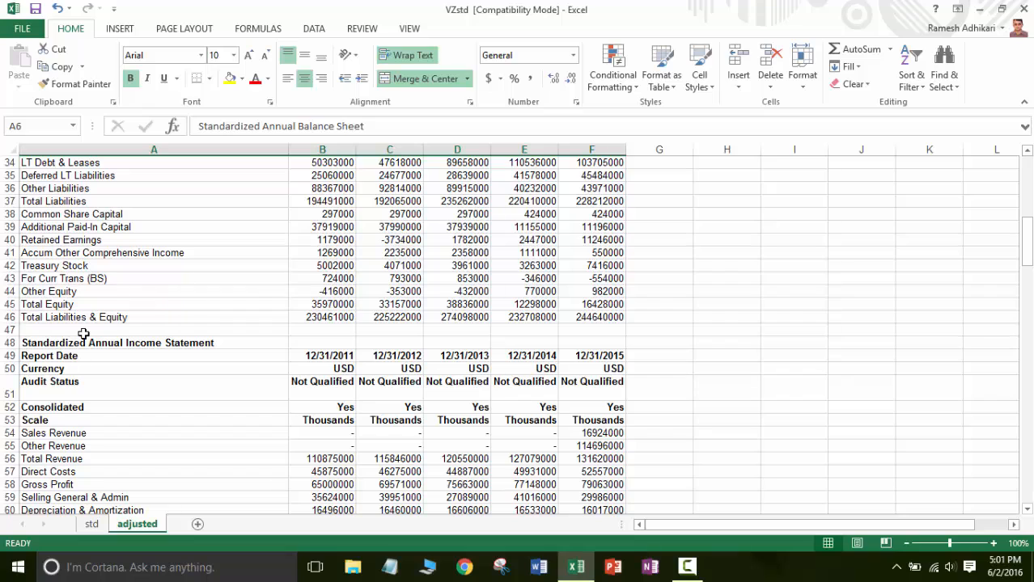
left_click_drag(69, 342, 579, 343)
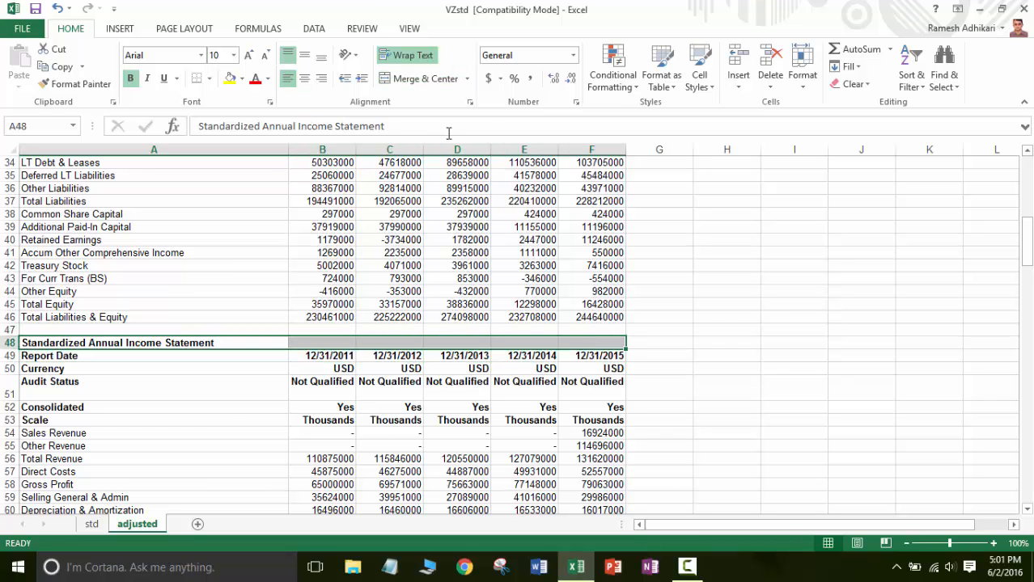
left_click(418, 79)
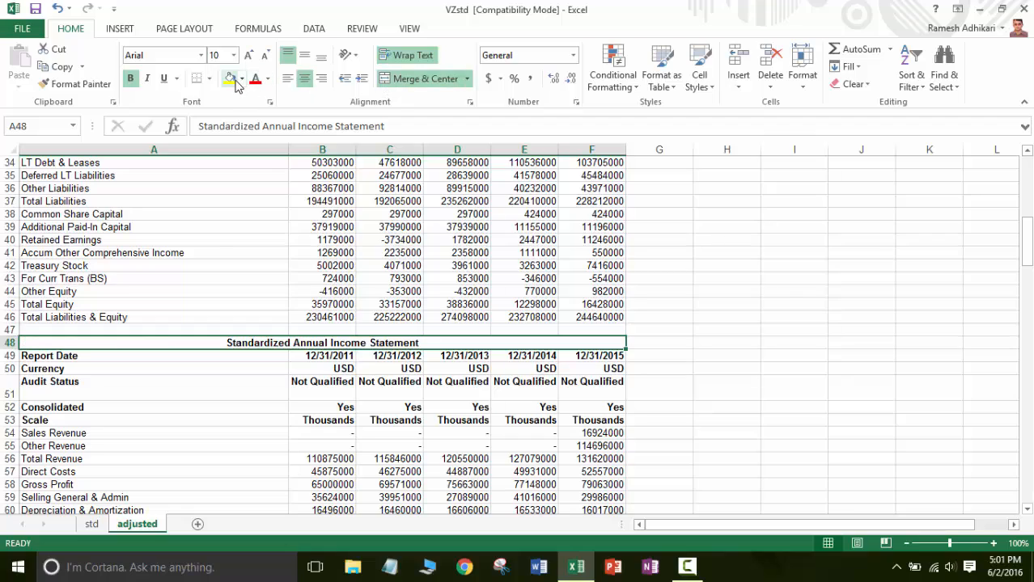
left_click(232, 79)
Merge and center the Standardized Annual Retained Earnings heading across A85:F85 and fill it yellow.
left_click_drag(1026, 247, 1026, 315)
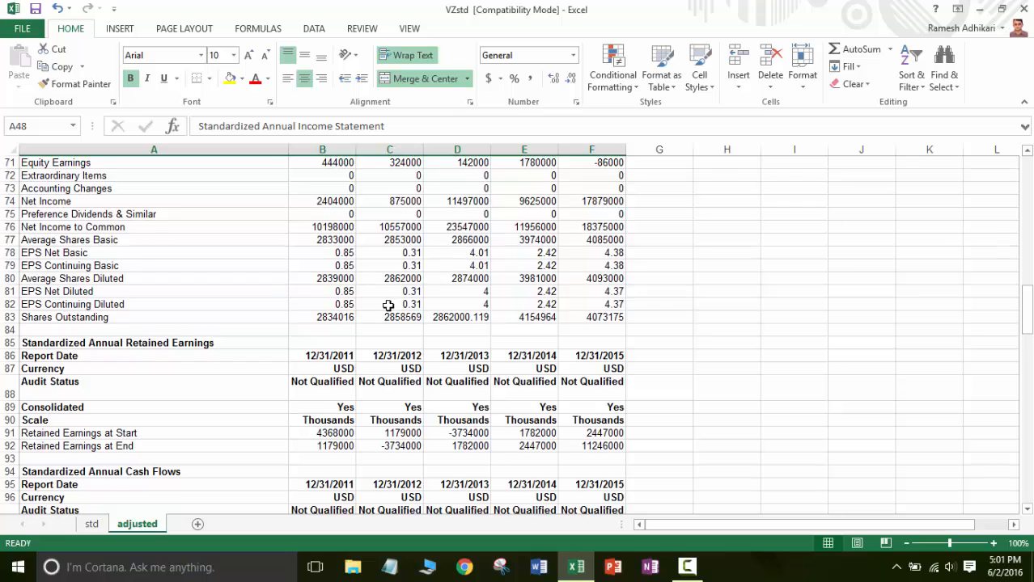
left_click(99, 347)
left_click_drag(99, 347, 580, 344)
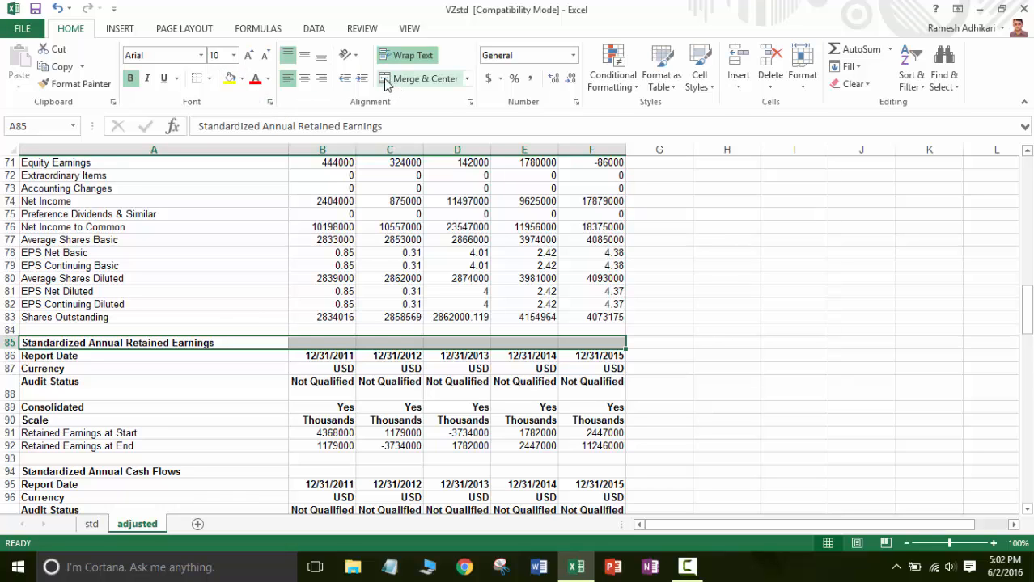
left_click(419, 78)
left_click(233, 84)
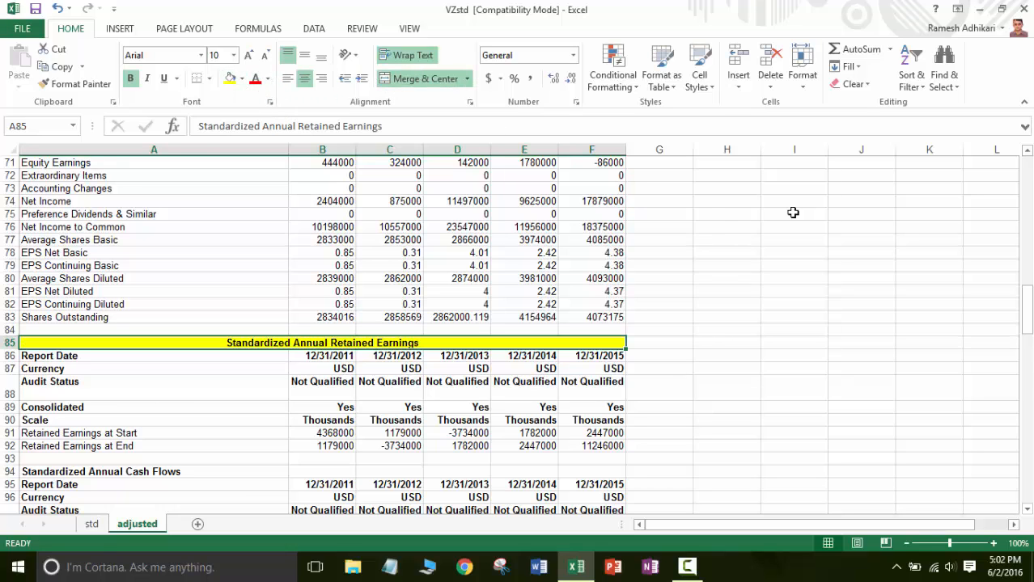
Merge and center the Standardized Annual Cash Flows heading across A94:F94 and fill it yellow.
left_click_drag(1029, 312, 1029, 338)
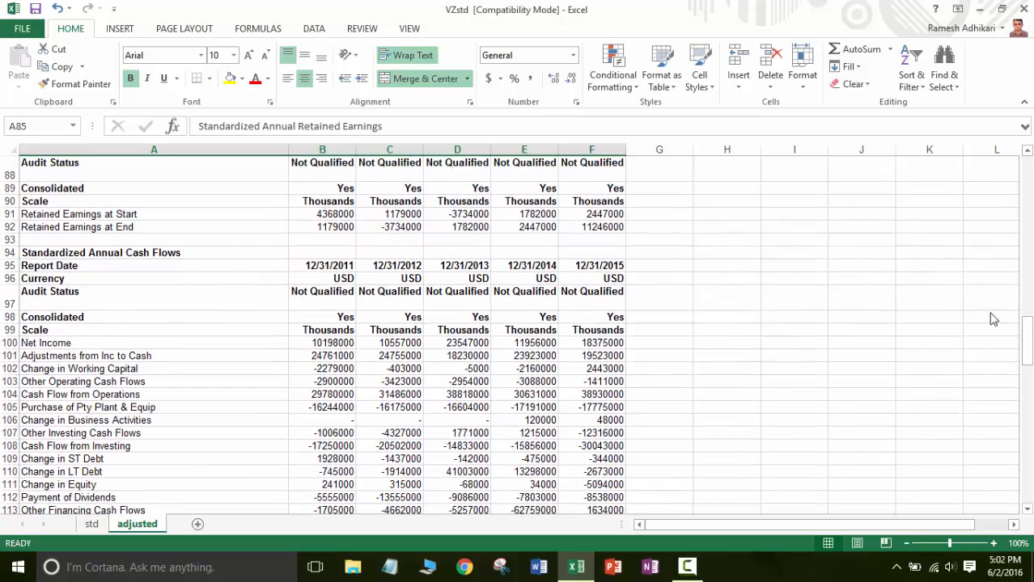
left_click(65, 253)
left_click_drag(65, 253, 603, 253)
left_click(389, 81)
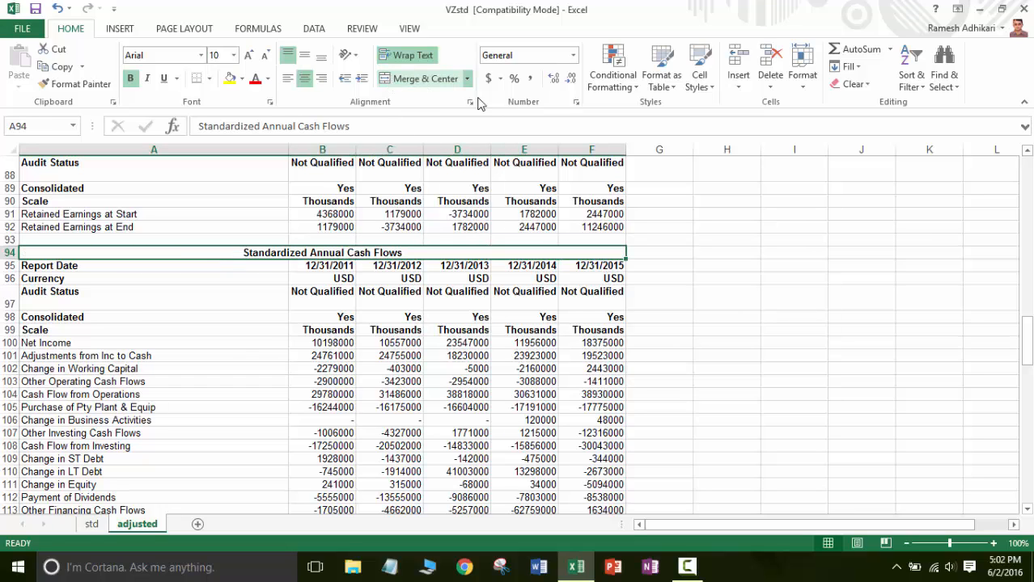
left_click(230, 81)
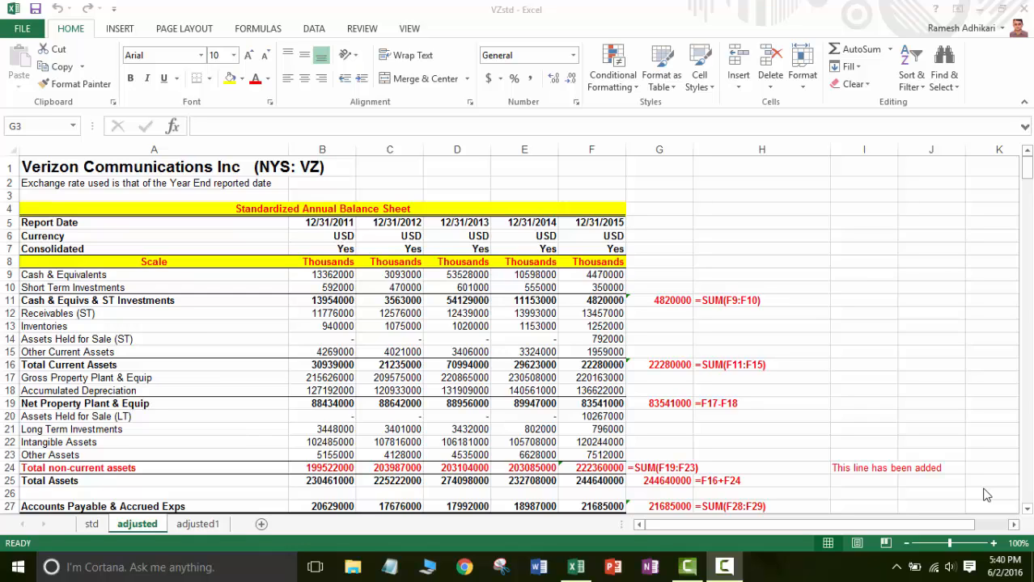
Examine which 12/31/2015 line items make up the Cash & Equivs & ST Investments and Total Current Assets subtotals.
left_click(760, 377)
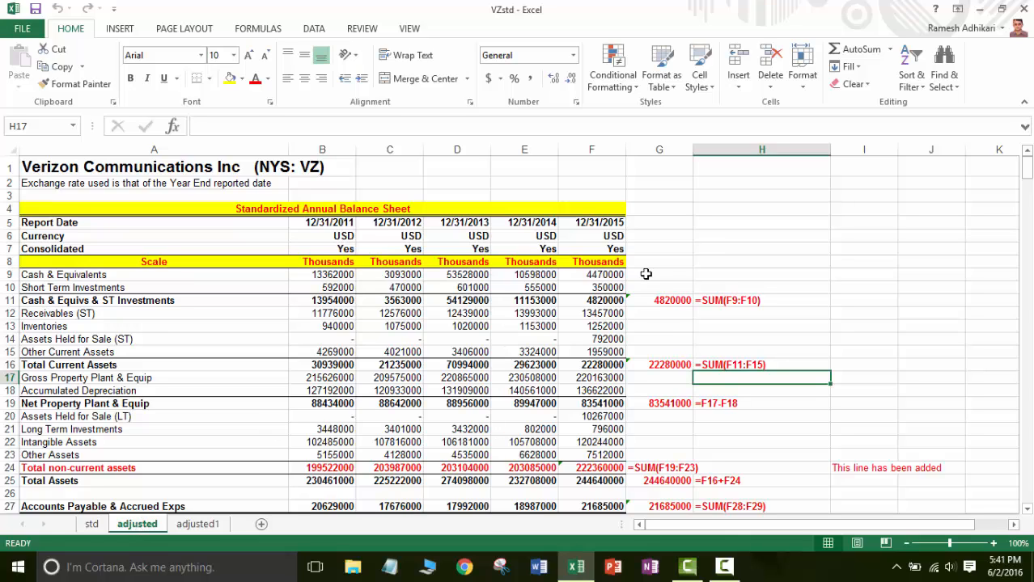
left_click(599, 275)
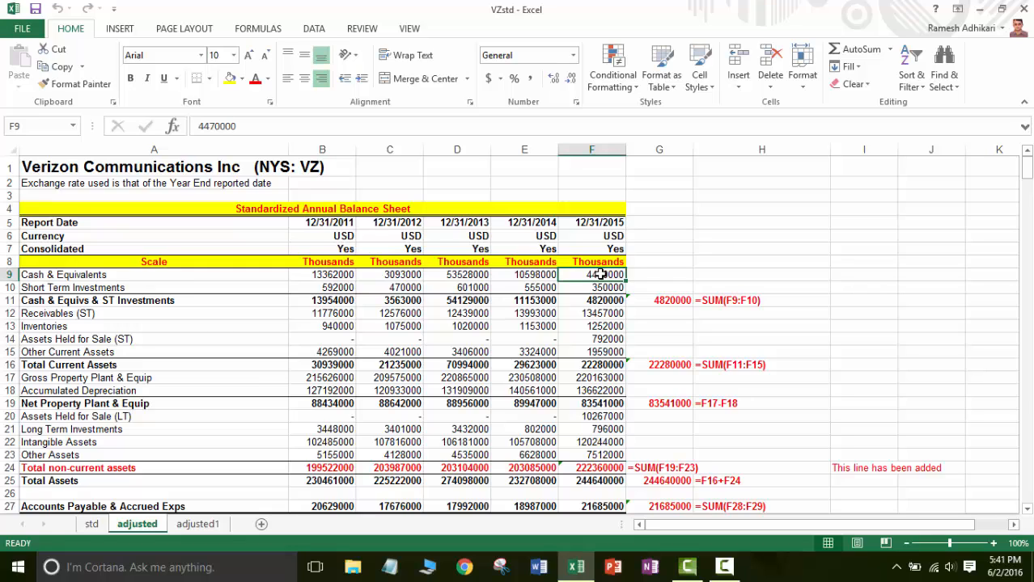
left_click(608, 301)
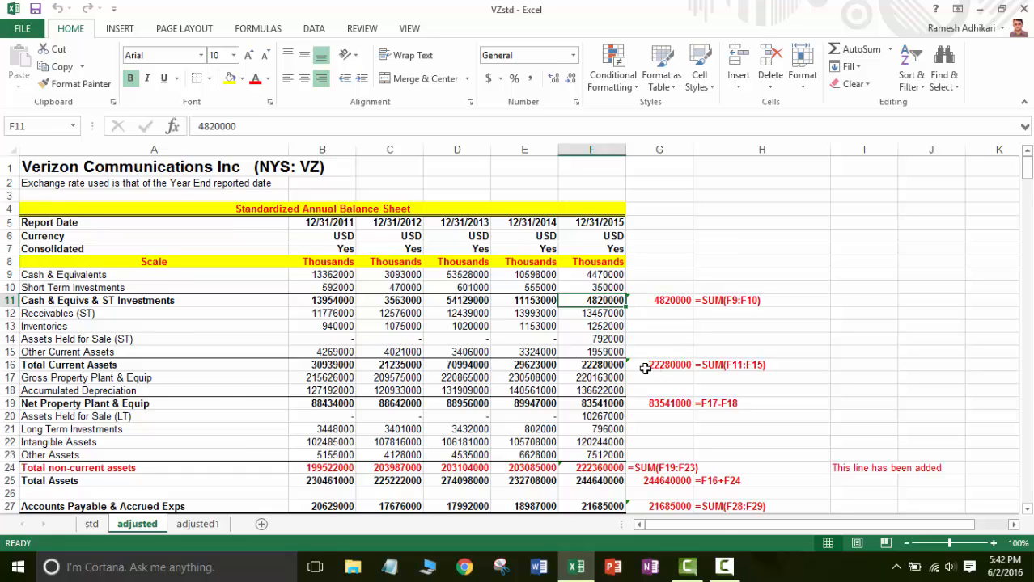
key("Down")
key("Down")
key("Down")
key("Down")
key("Down")
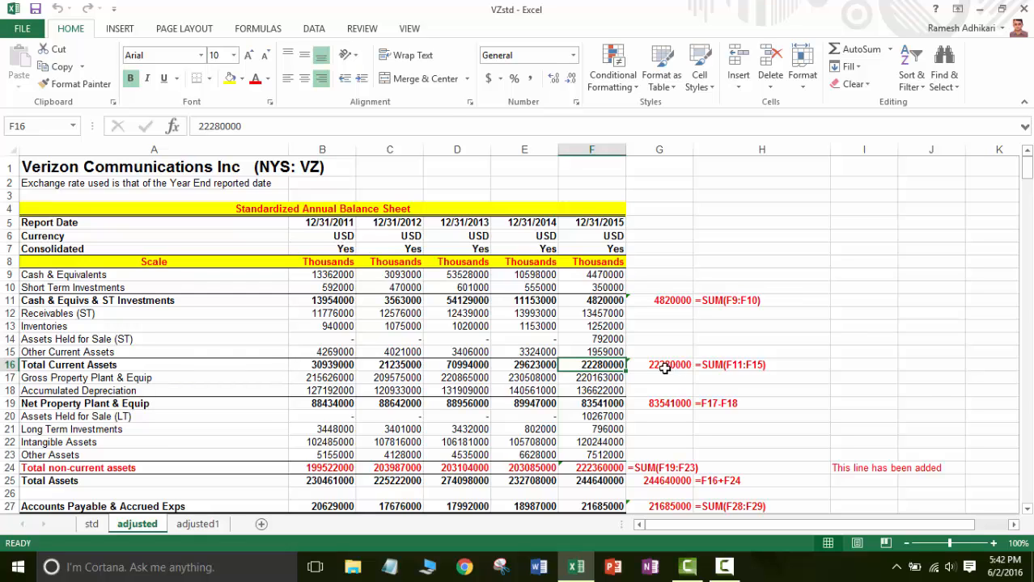
left_click_drag(608, 300, 609, 352)
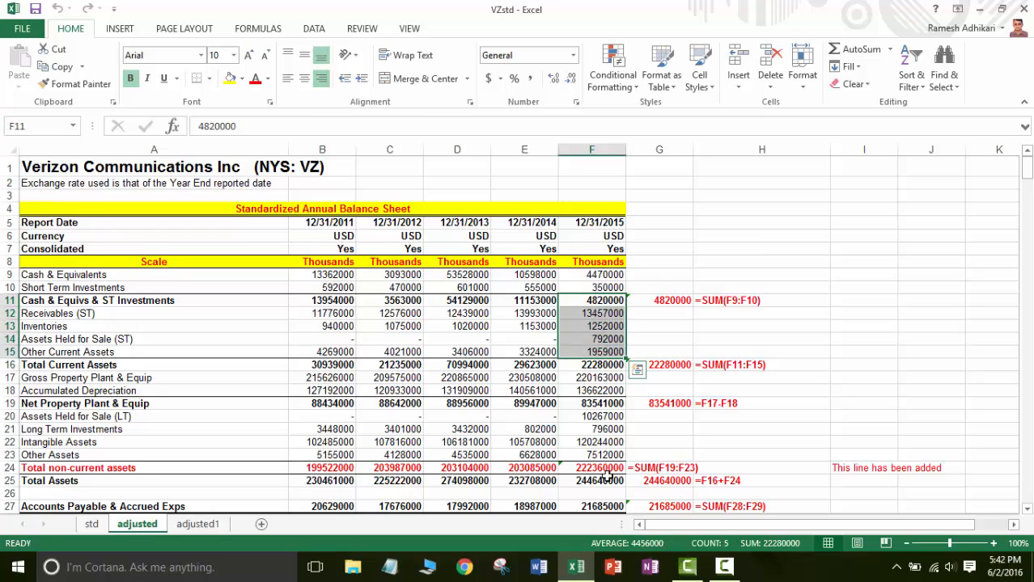
Examine the 12/31/2015 Net Property Plant & Equip cell and the formulas of the added Total non-current assets line for every year.
left_click(605, 404)
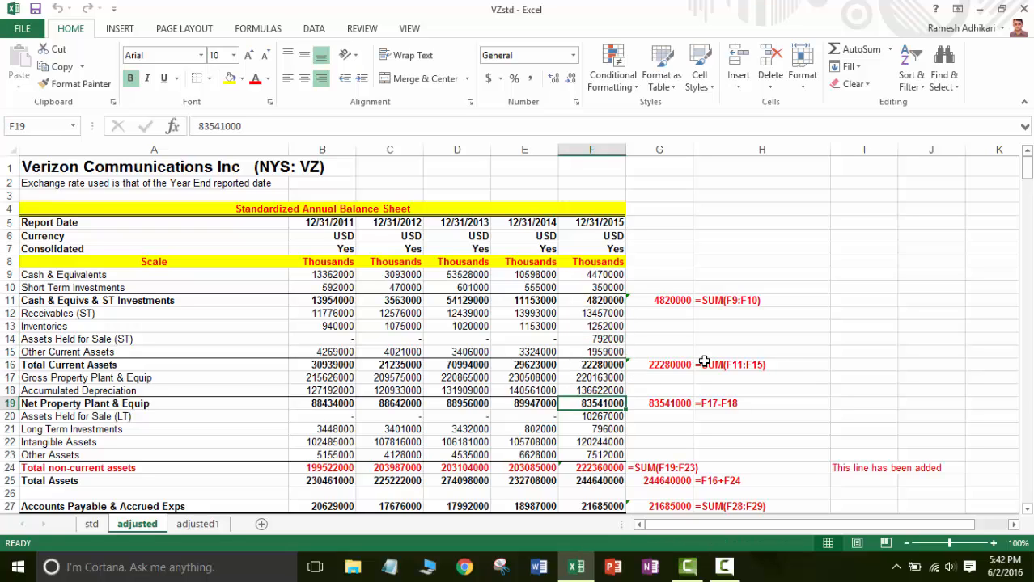
mouse_move(1028, 172)
left_mouse_down()
mouse_move(1028, 191)
mouse_move(1027, 162)
left_mouse_up()
left_click_drag(1027, 167, 1027, 177)
left_click(536, 317)
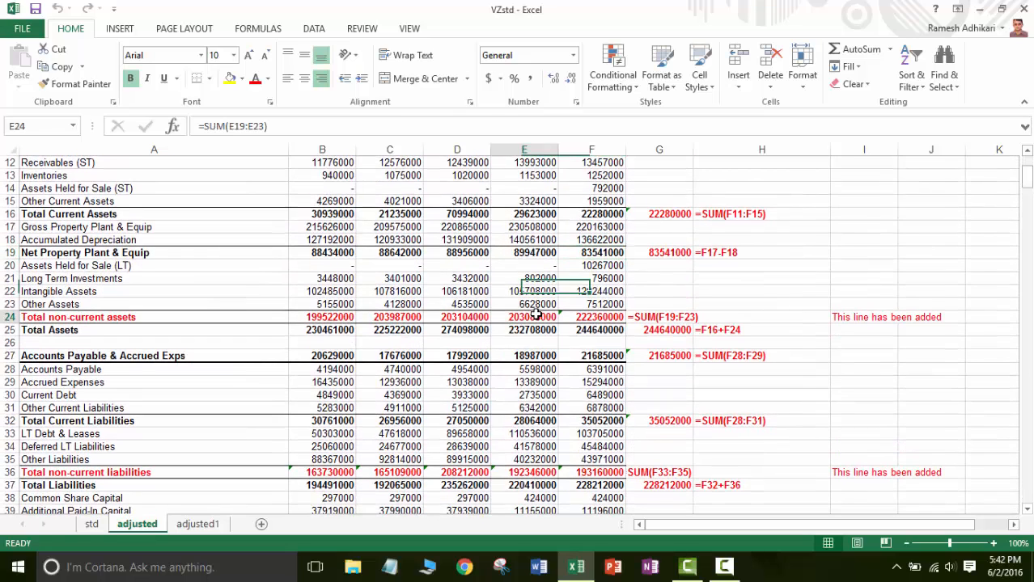
left_click(341, 318)
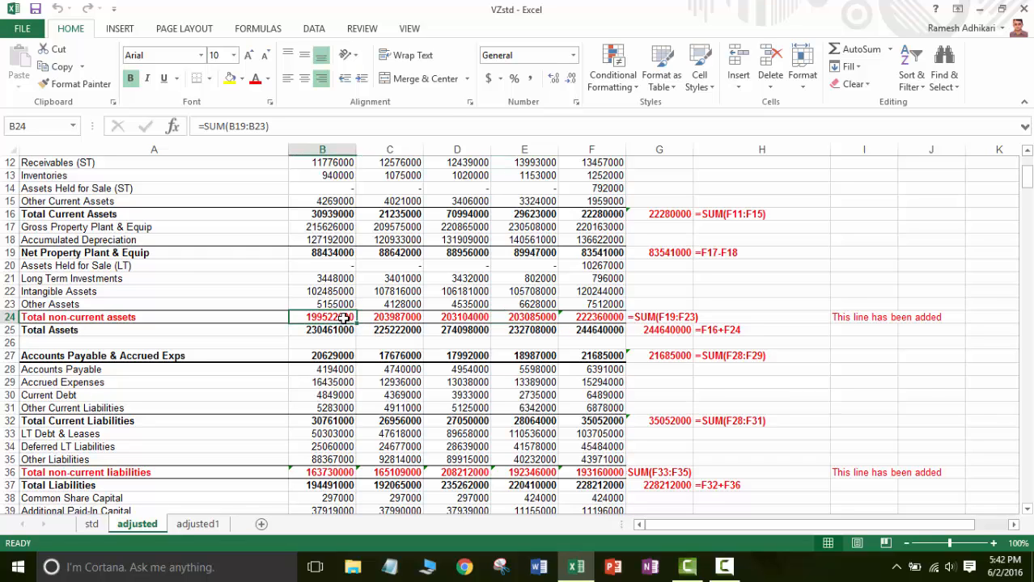
left_click(374, 317)
left_click(439, 315)
left_click(524, 317)
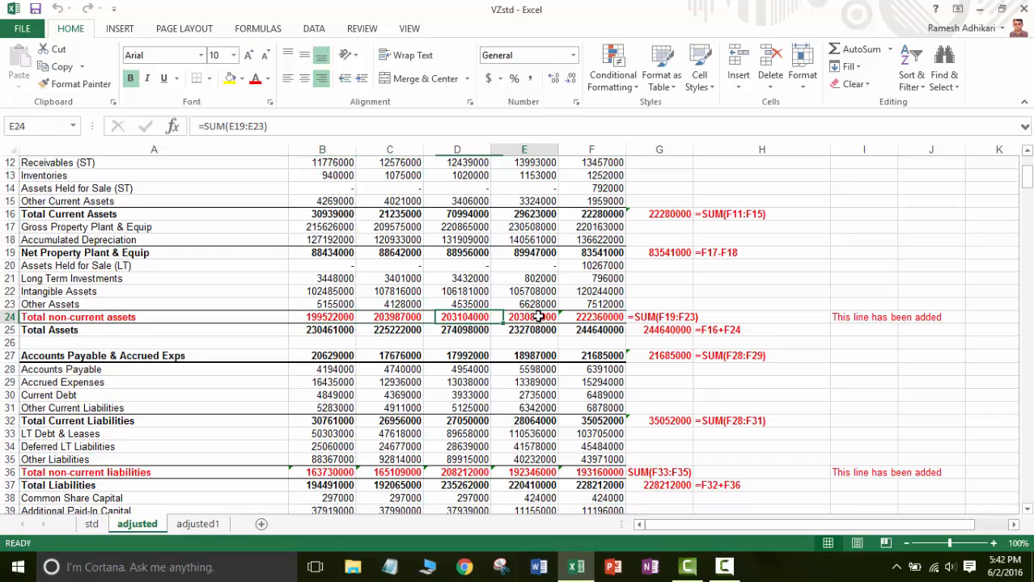
left_click(588, 316)
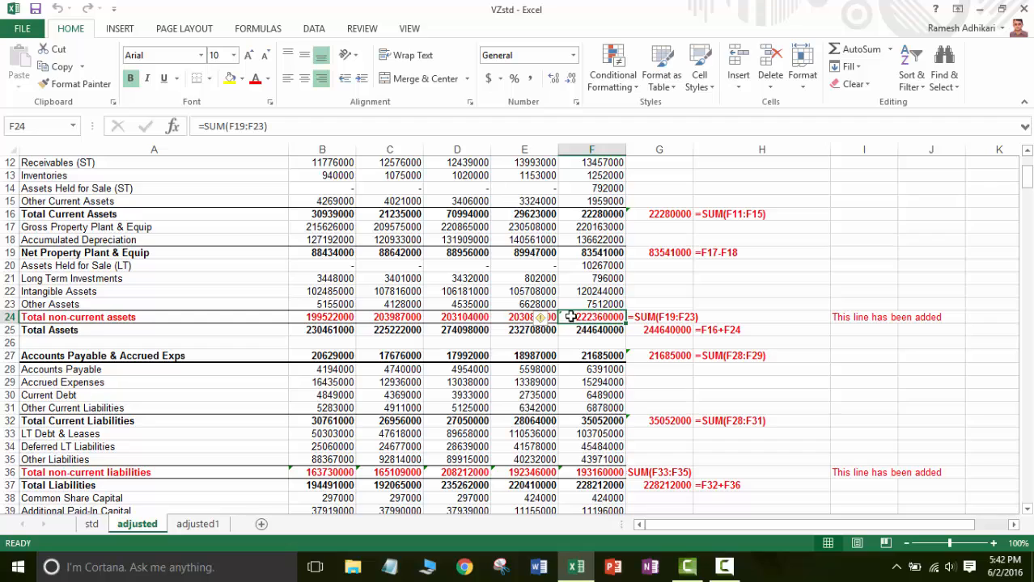
left_click(136, 319)
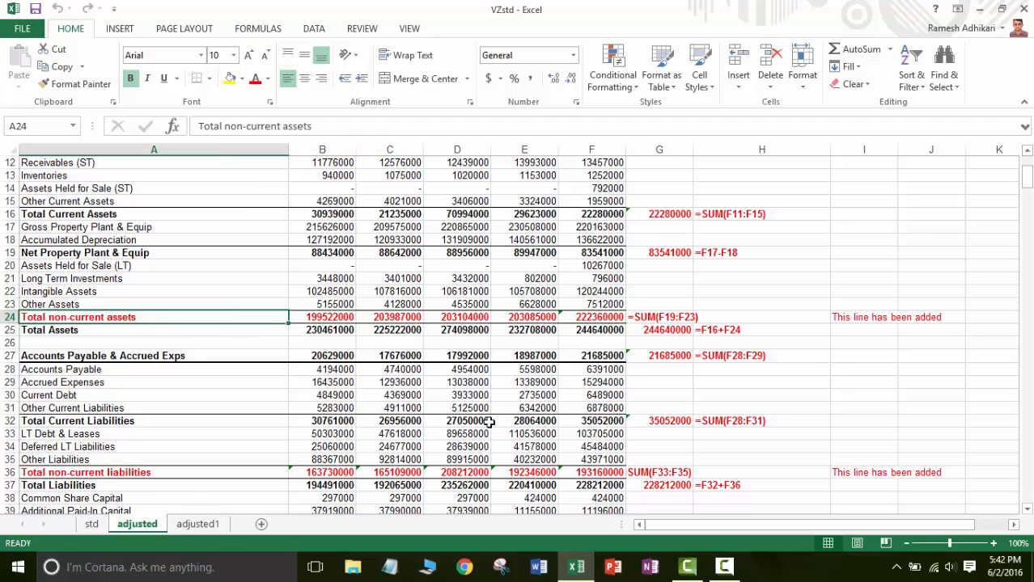
Examine the 12/31/2015 formula of the added Total non-current liabilities line and the added EBITD&A line in the income statement.
left_click(599, 477)
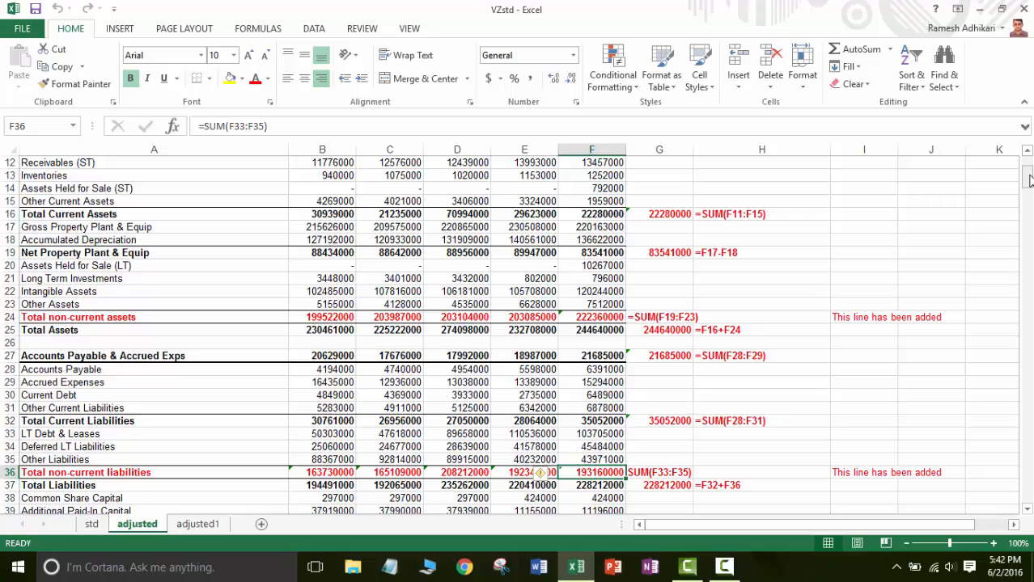
left_click_drag(1028, 179, 1028, 186)
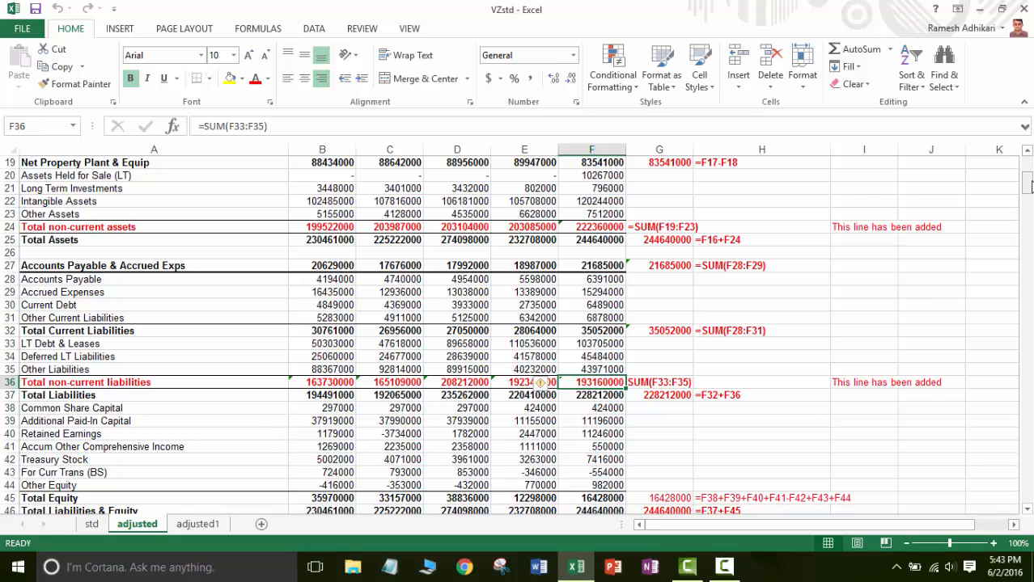
left_click_drag(1027, 184, 1027, 204)
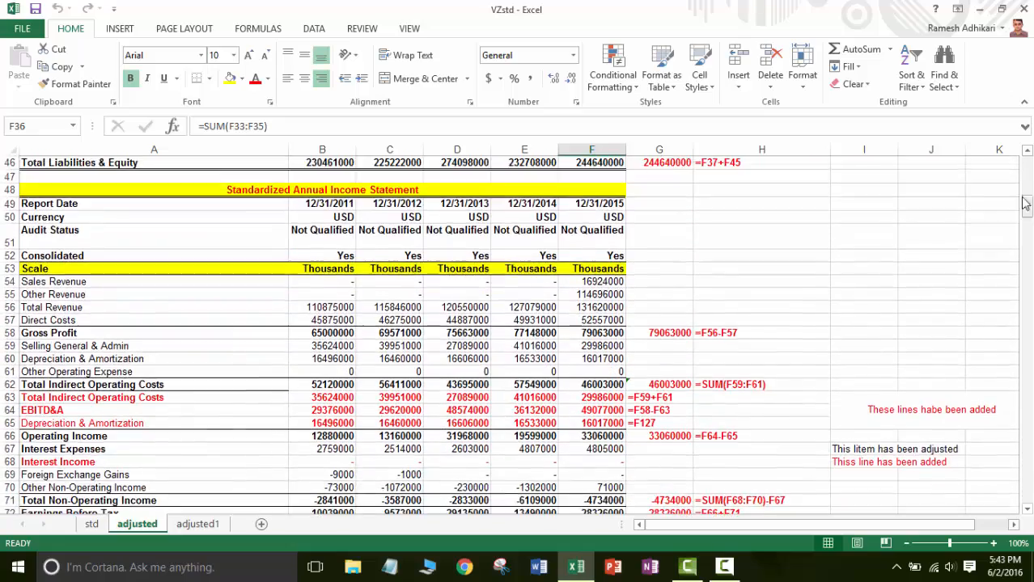
left_click(73, 410)
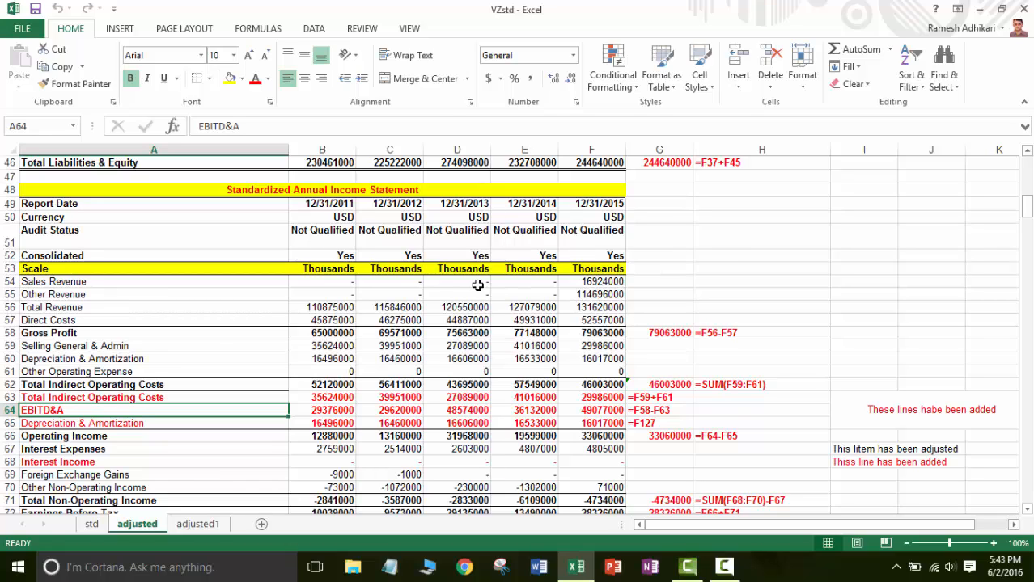
left_click(672, 410)
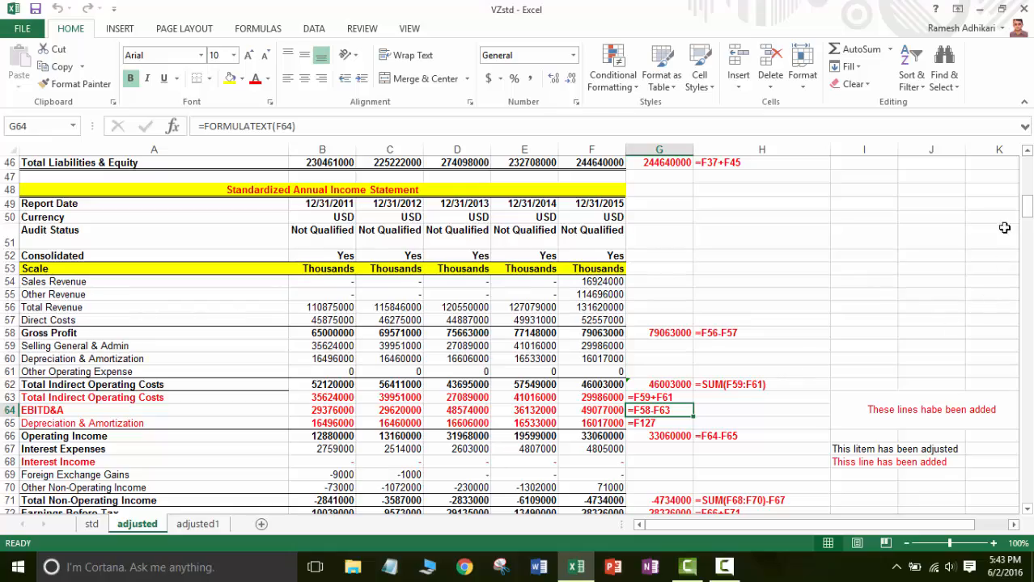
Check the column G verification formulas for Cash & Equivs & ST Investments, Total Current Assets and Net Property Plant & Equip.
left_click_drag(1022, 208, 1028, 166)
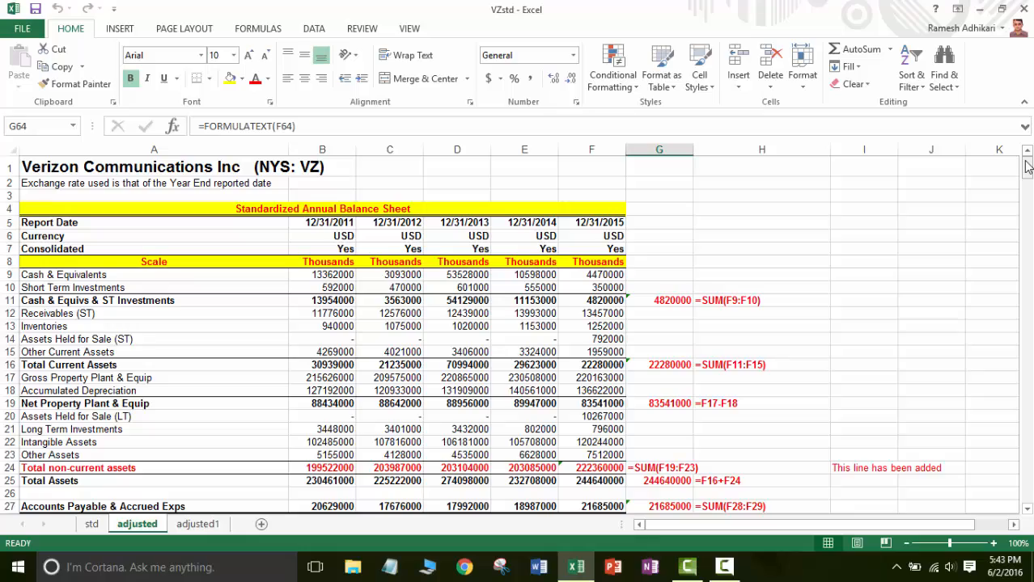
mouse_move(1028, 168)
left_mouse_down()
mouse_move(1027, 270)
mouse_move(1025, 161)
left_mouse_up()
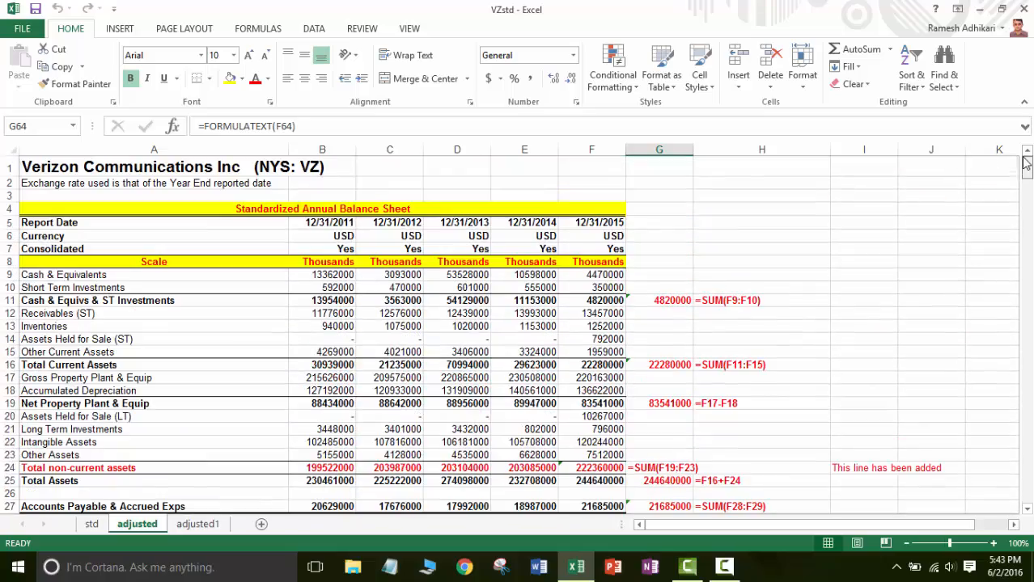
left_click(660, 300)
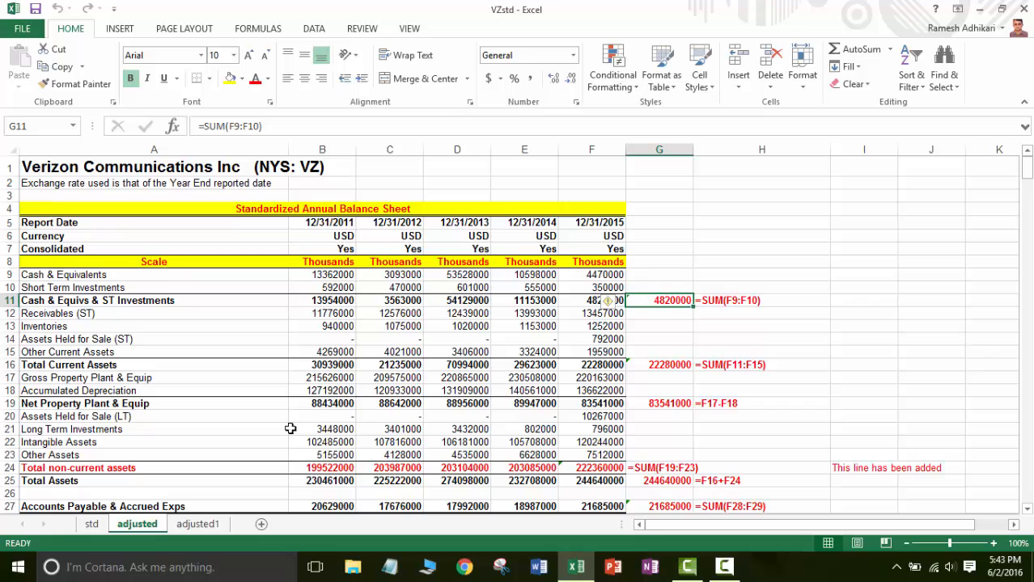
left_click(662, 366)
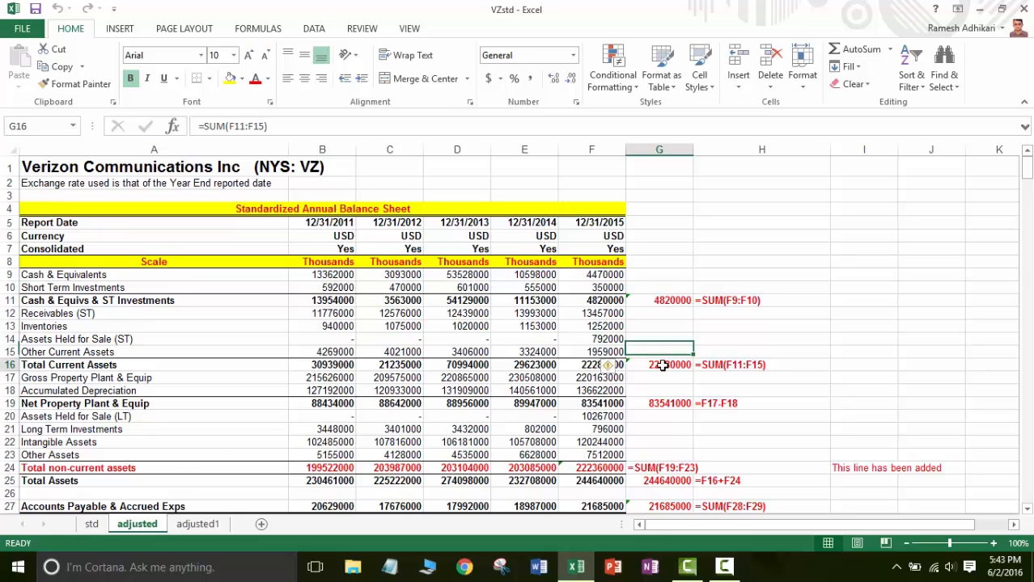
left_click(661, 403)
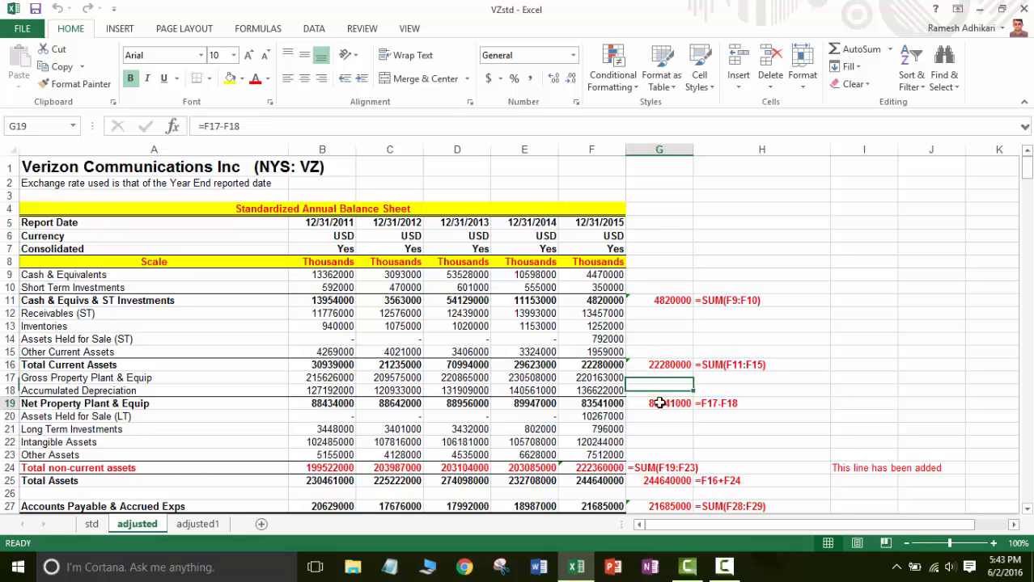
Switch to the adjusted1 sheet and inspect the 12/31/2015 Cash & Equivs & ST Investments formula.
left_click(209, 527)
left_click(542, 308)
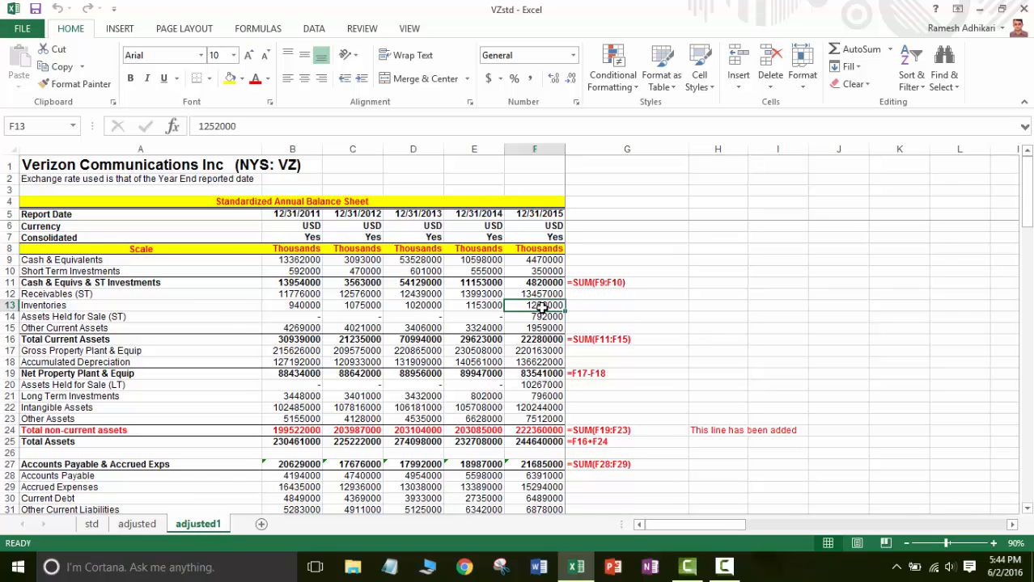
left_click(549, 281)
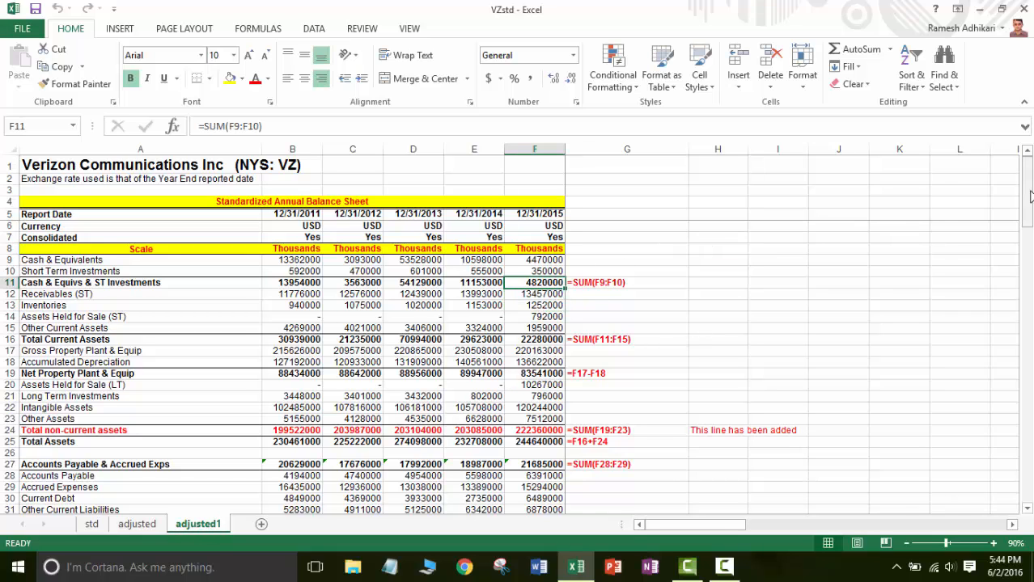